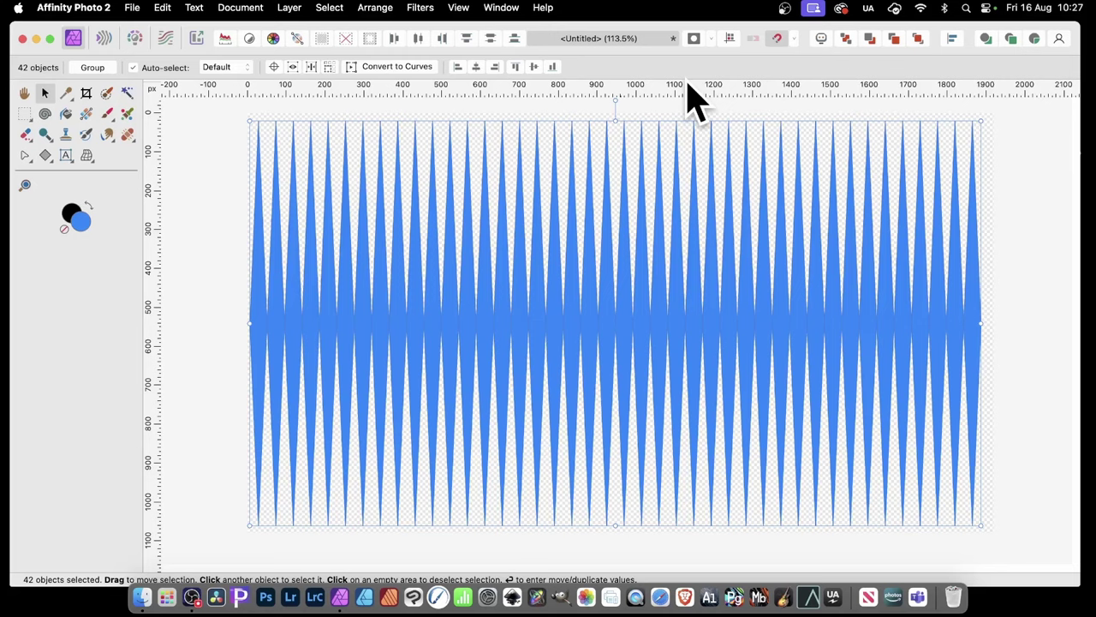
Delete the old shapes and draw one tall, thin diamond near the left edge
key("Delete")
left_click(48, 156)
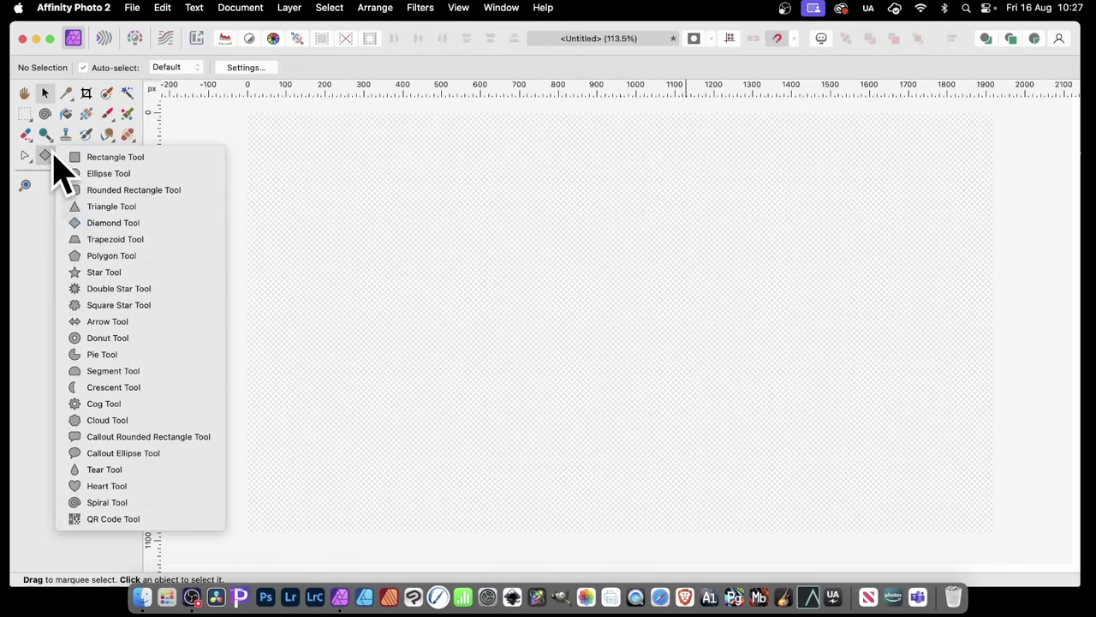
left_click(107, 224)
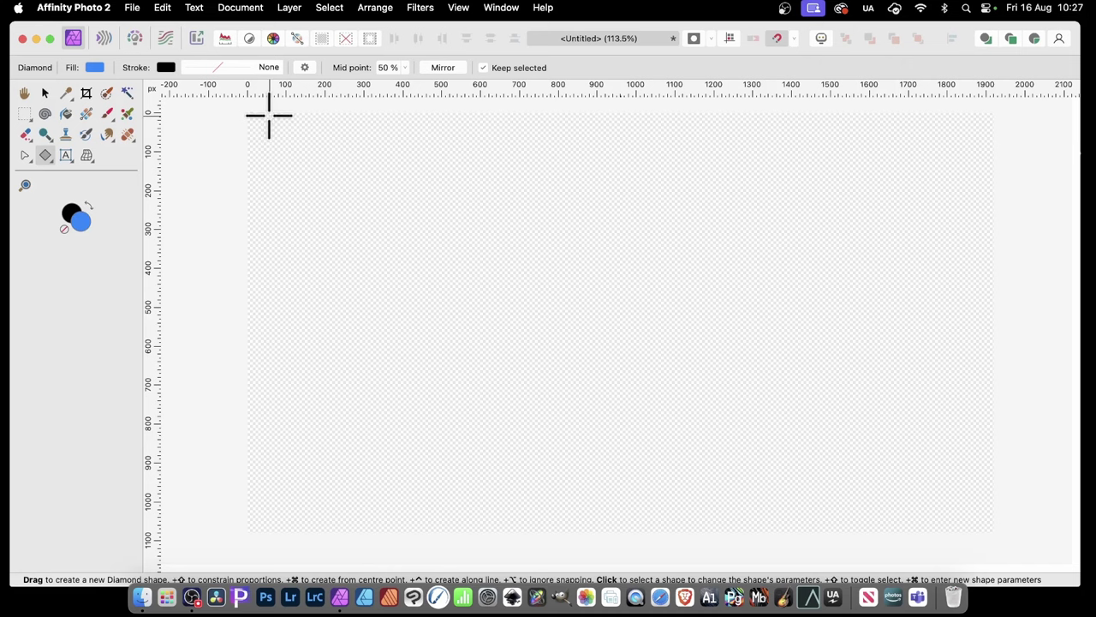
left_click_drag(269, 113, 283, 532)
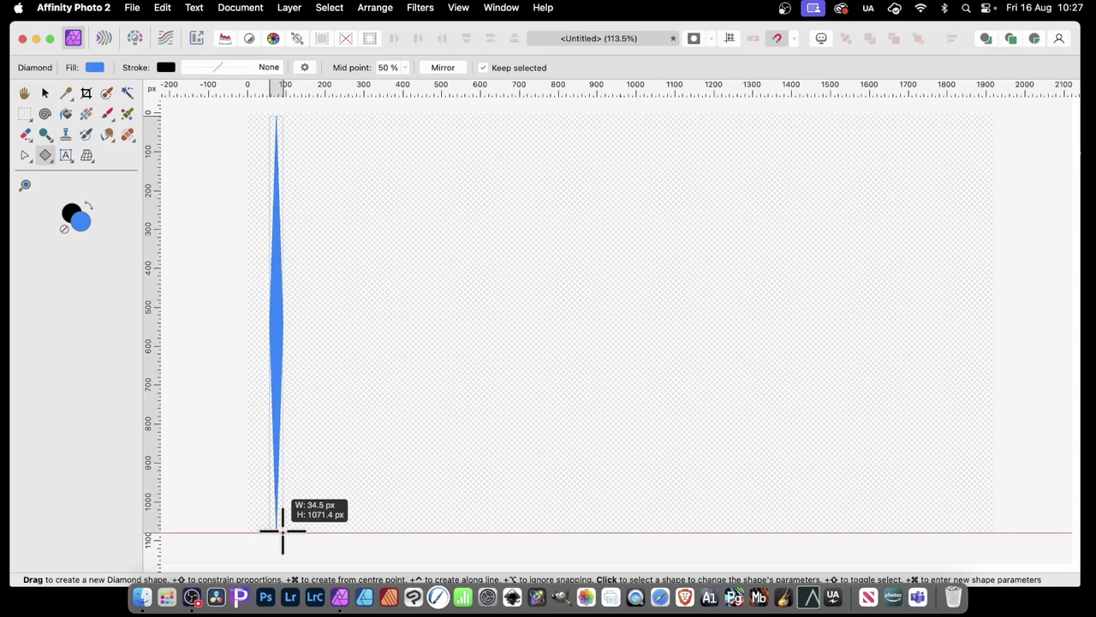
Duplicate the diamond rightwards with Cmd+J across the canvas width, then select all copies
key("super+j")
key("super+j")
key("super+j")
key("super+j")
key("super+j")
key("super+j")
key("super+j")
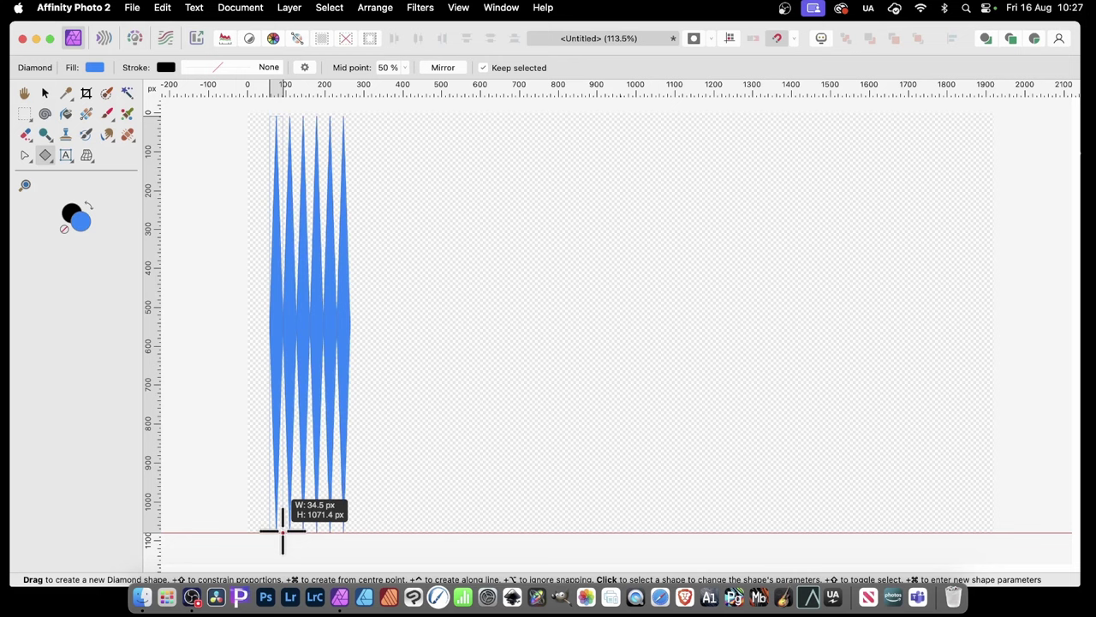
key("super+j")
key("super+j")
key("super+j")
key("super+j")
key("super+j")
key("super+j")
key("super+j")
key("super+j")
key("super+j")
key("super+j")
key("super+j")
key("super+j")
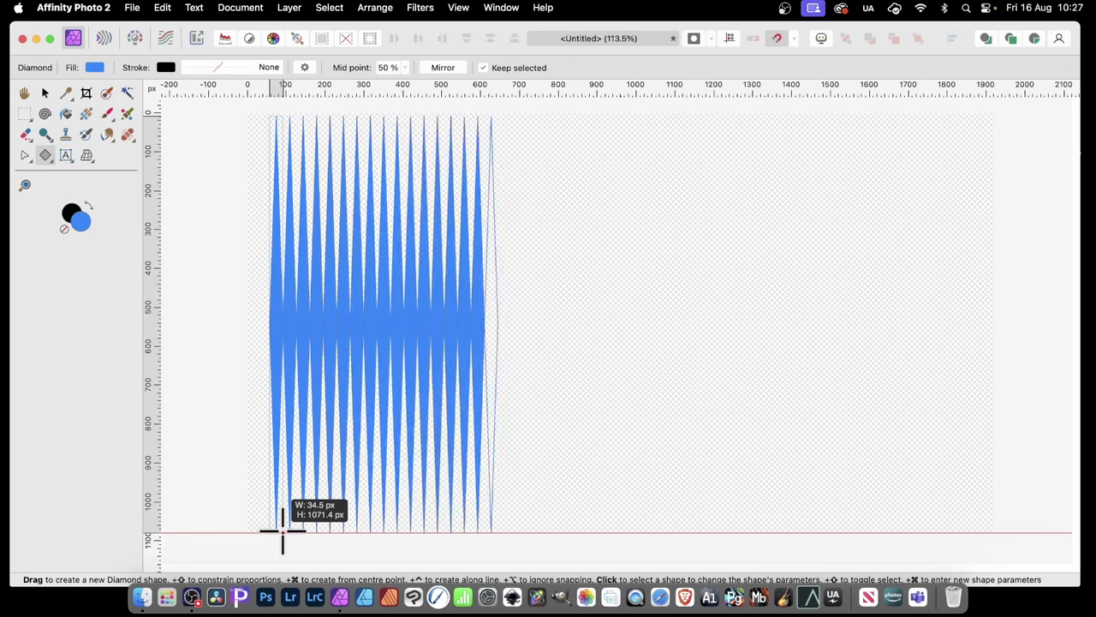
key("super+j")
key("super+j")
key("super+j")
key("super+j")
key("super+j")
key("super+j")
key("super+j")
key("super+j")
key("super+j")
key("super+j")
key("super+j")
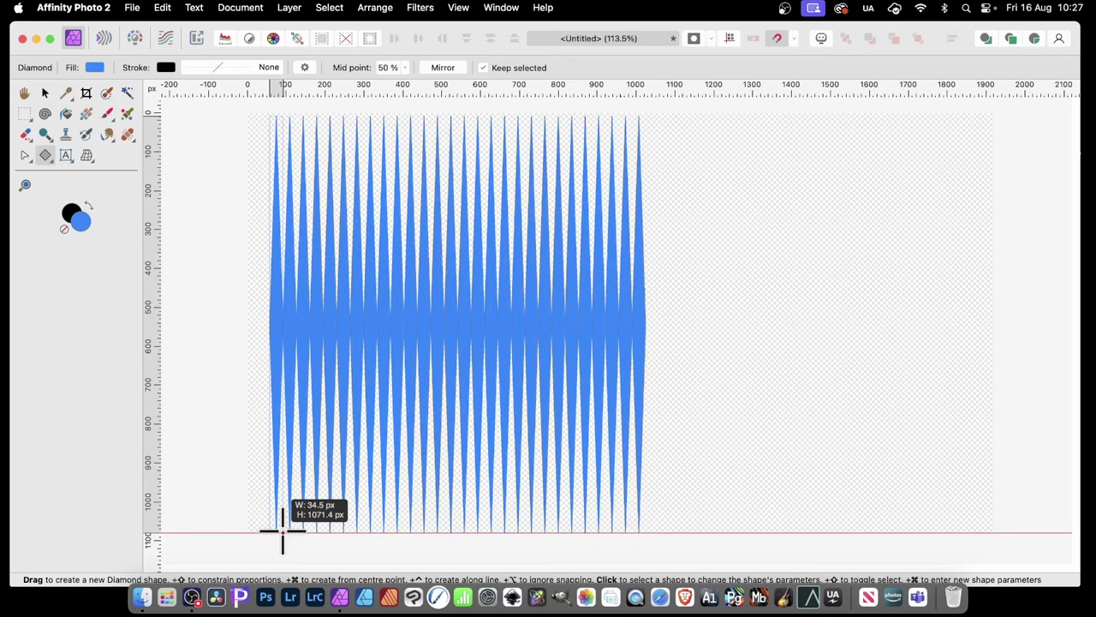
key("super+j")
key("super+j")
key("super+j")
key("super+j")
key("super+j")
key("super+j")
key("super+j")
key("super+j")
key("super+j")
key("super+j")
key("super+j")
key("super+j")
key("super+j")
key("super+j")
key("super+j")
key("super+j")
key("super+j")
key("super+j")
key("super+j")
key("super+j")
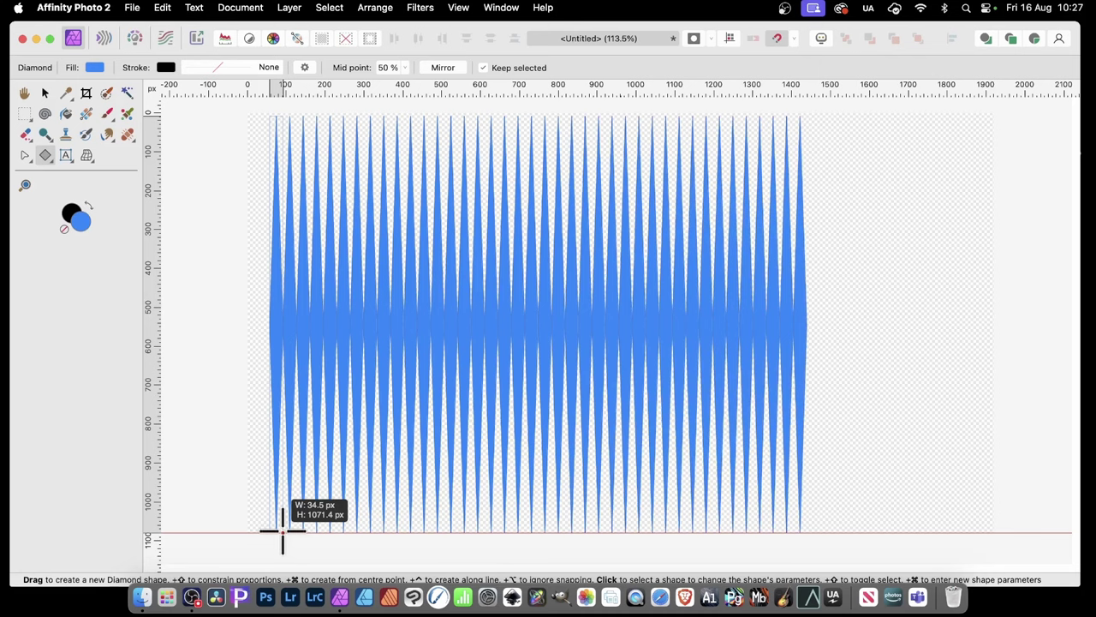
key("super+a")
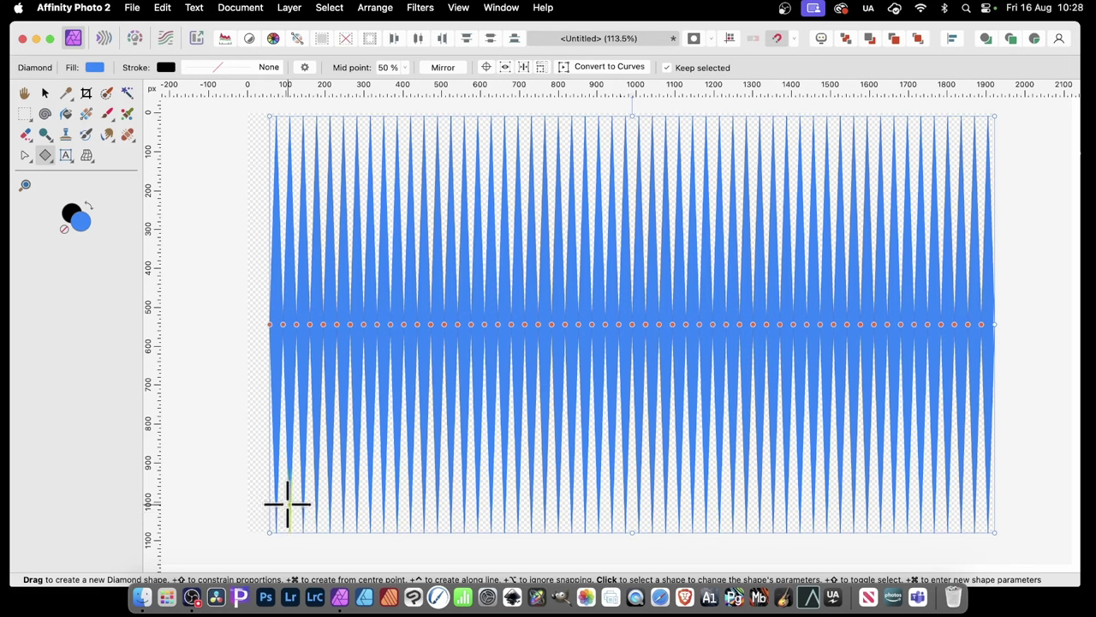
Combine all selected diamonds into one curve with Layer > Geometry > Merge Curves
left_click(297, 9)
scroll(382, 565, "down", 5)
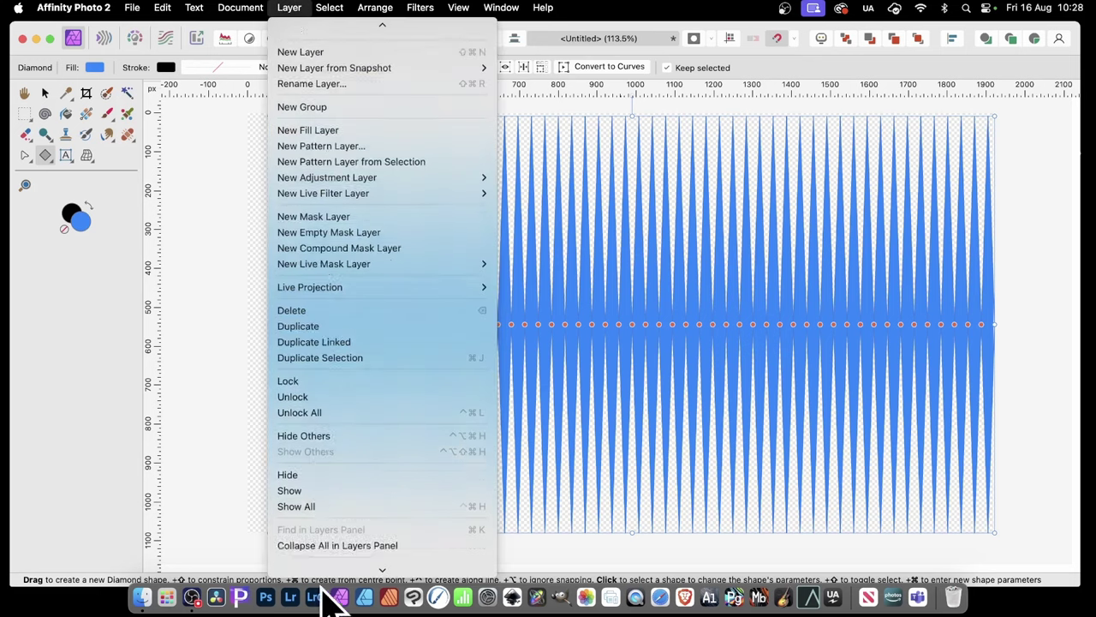
mouse_move(351, 505)
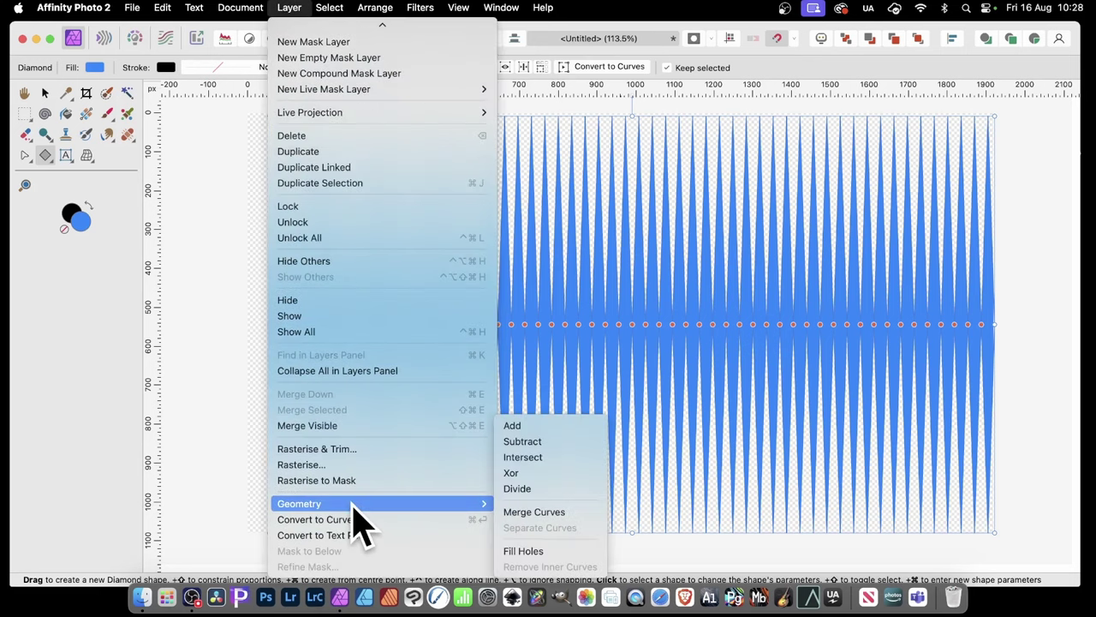
left_click(565, 512)
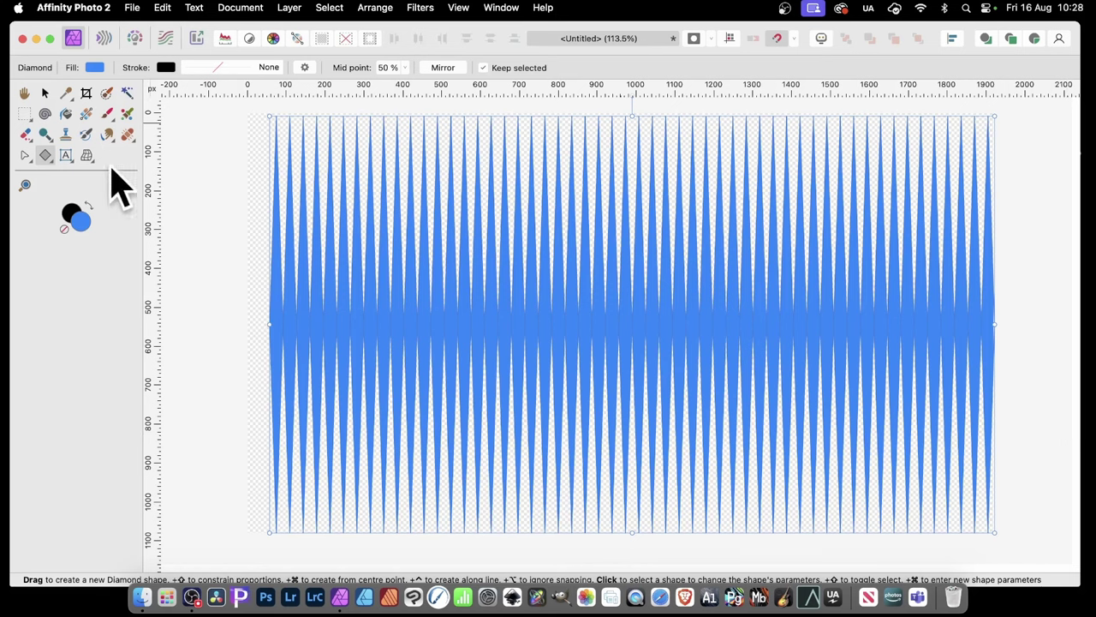
With the Node Tool, drag the middle row of nodes left to slant the spikes into an arrow
left_click(24, 158)
left_click(25, 159)
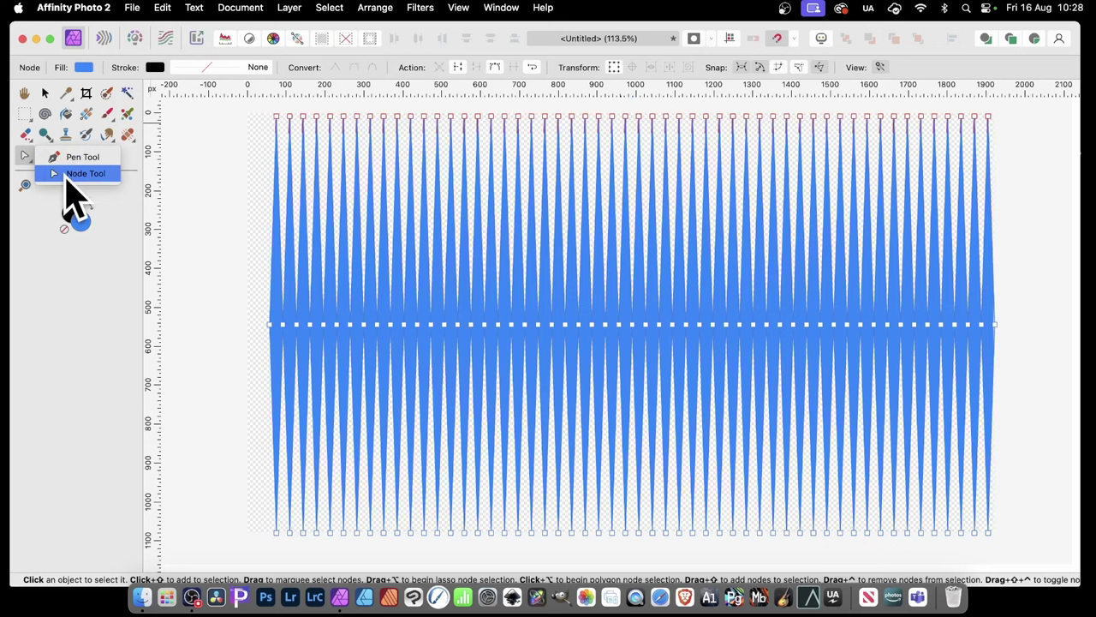
left_click(86, 175)
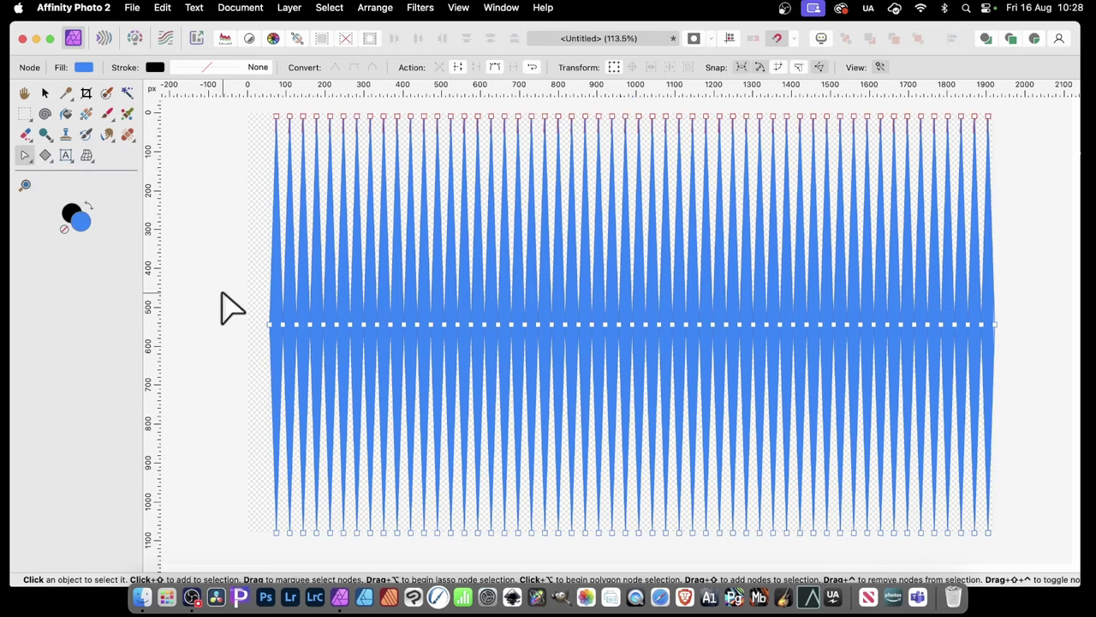
left_click_drag(222, 300, 1057, 368)
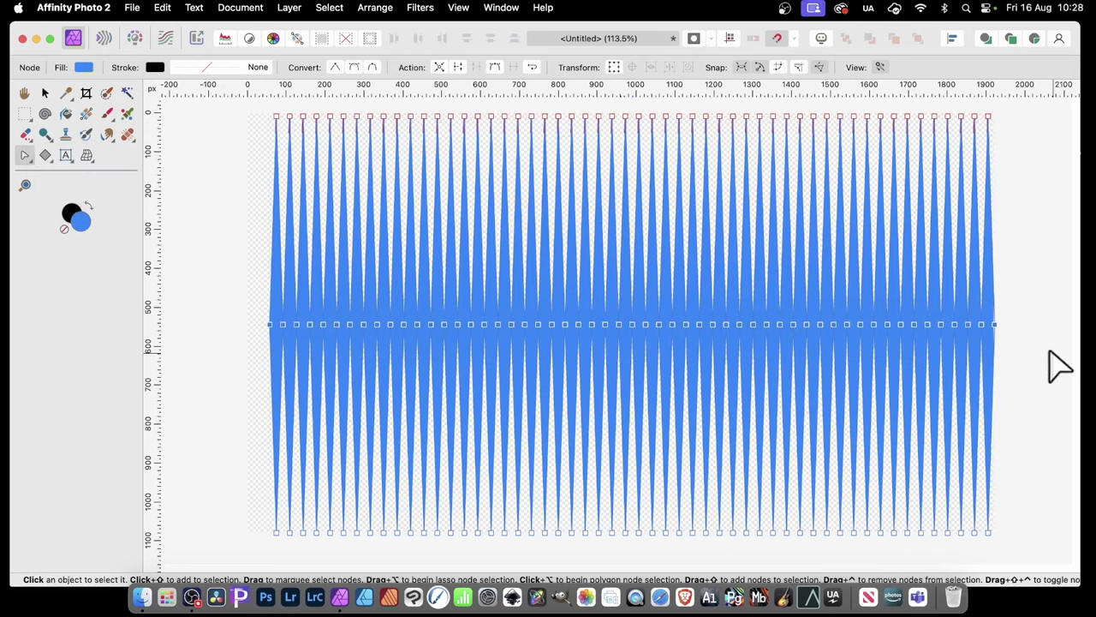
left_click_drag(992, 326, 531, 350)
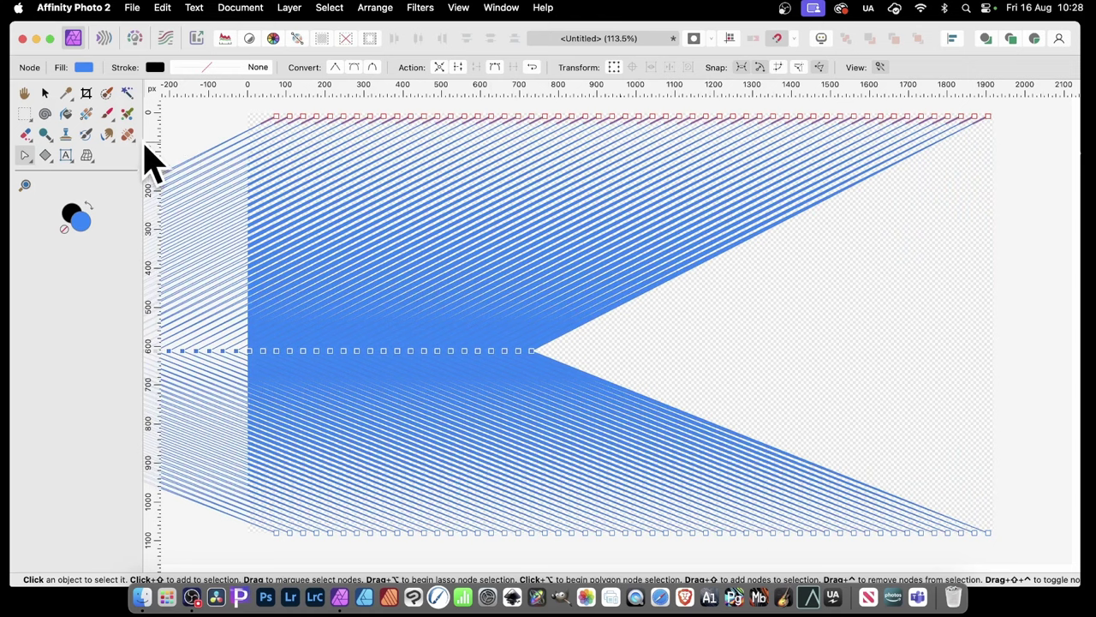
Reposition and resize the arrow so its tip sits at left, about 851 px tall
left_click(46, 96)
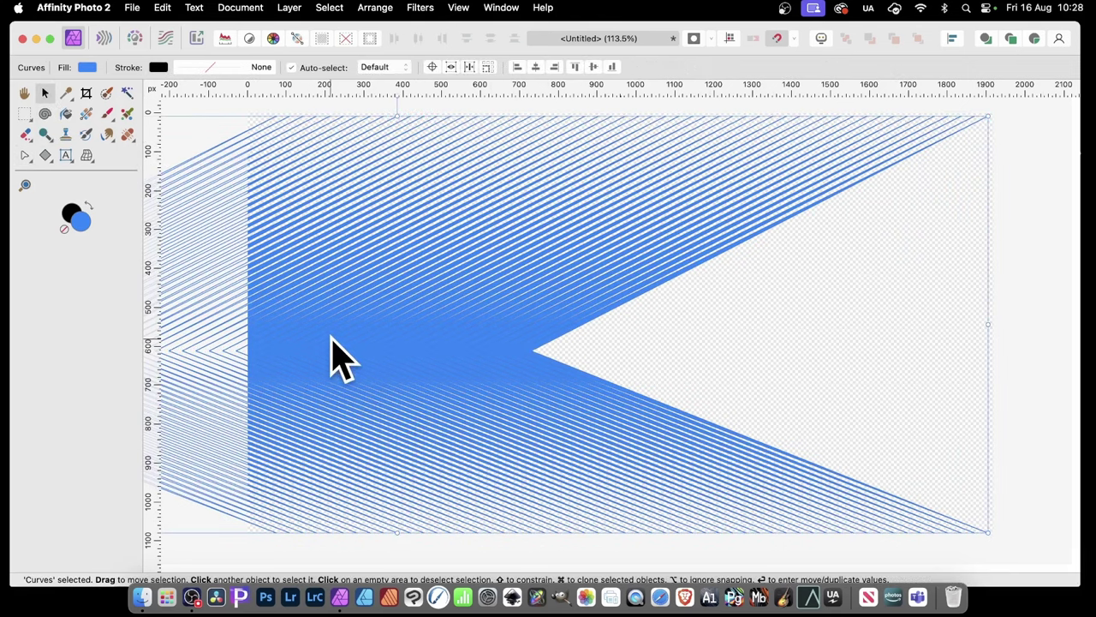
left_click_drag(335, 357, 787, 387)
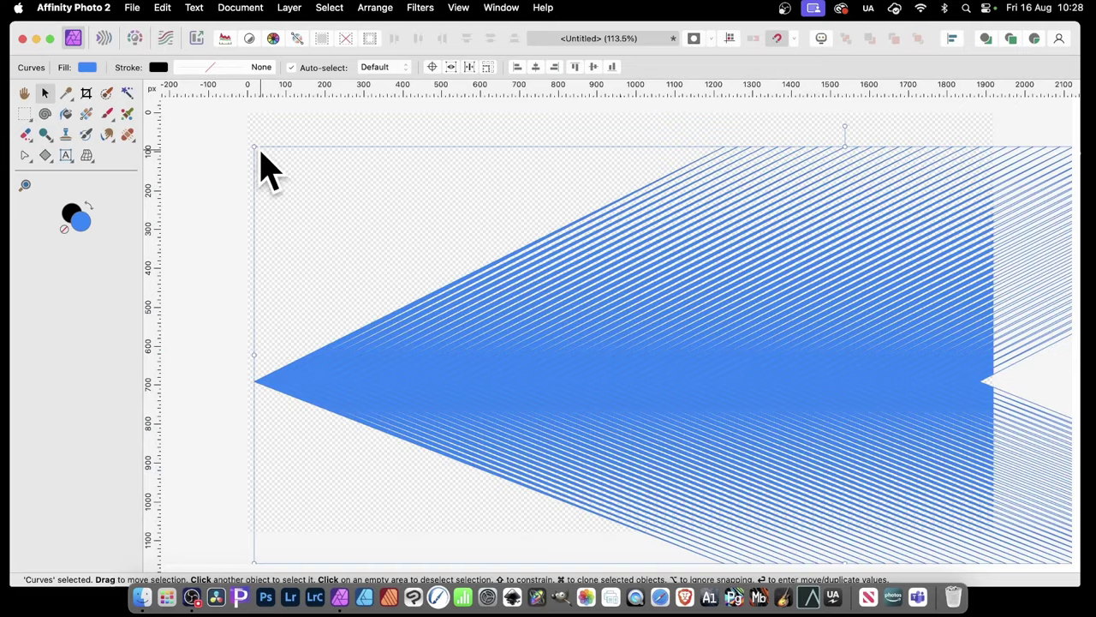
left_click_drag(254, 148, 615, 290)
left_click_drag(906, 489, 548, 382)
left_click_drag(658, 189, 661, 151)
left_click_drag(658, 463, 660, 483)
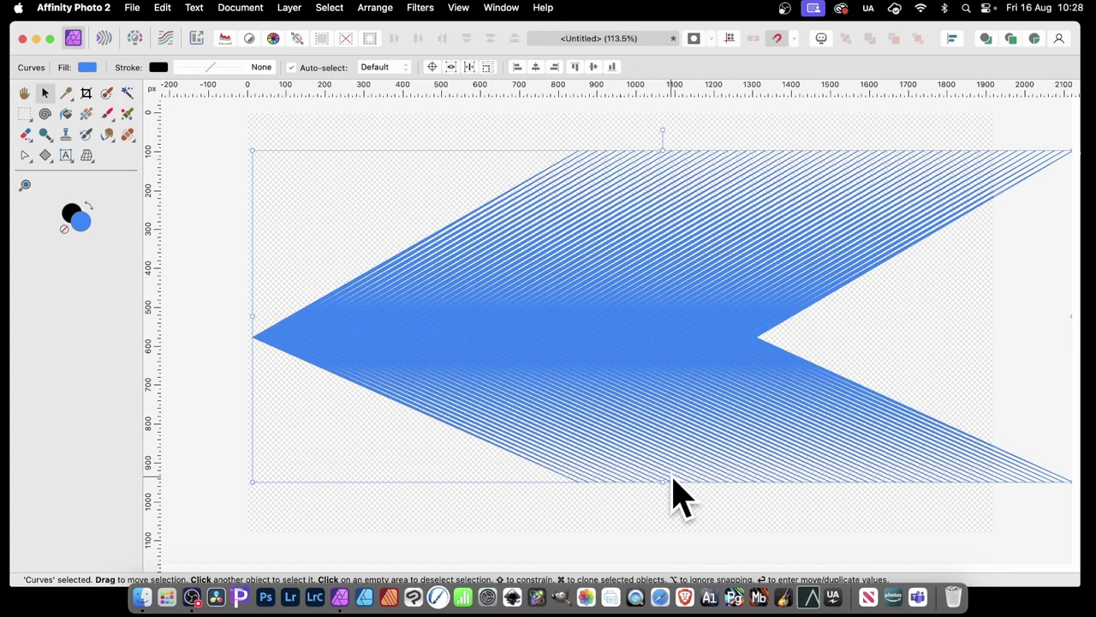
Add new node rows along the strands and shift the upper row to bend the top lines
left_click(25, 156)
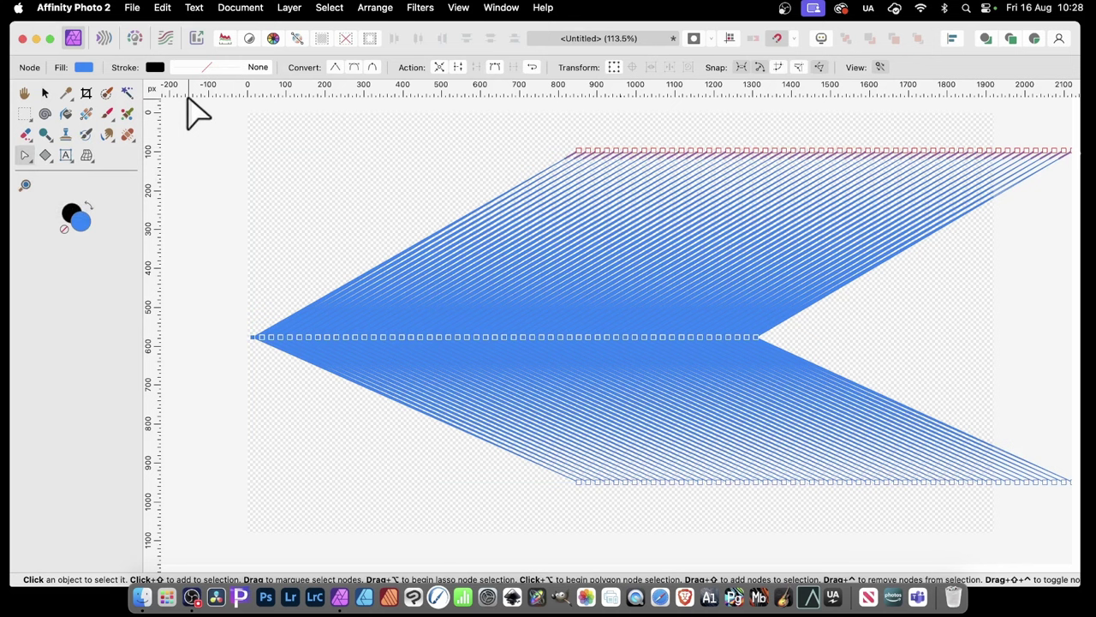
left_click_drag(213, 108, 1095, 543)
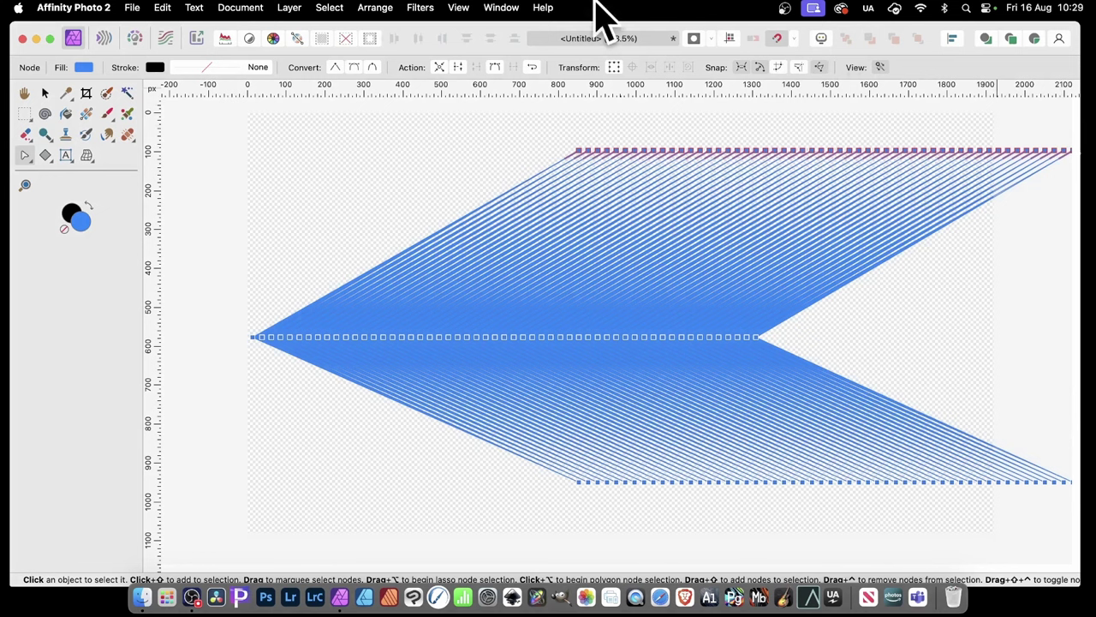
left_click(440, 69)
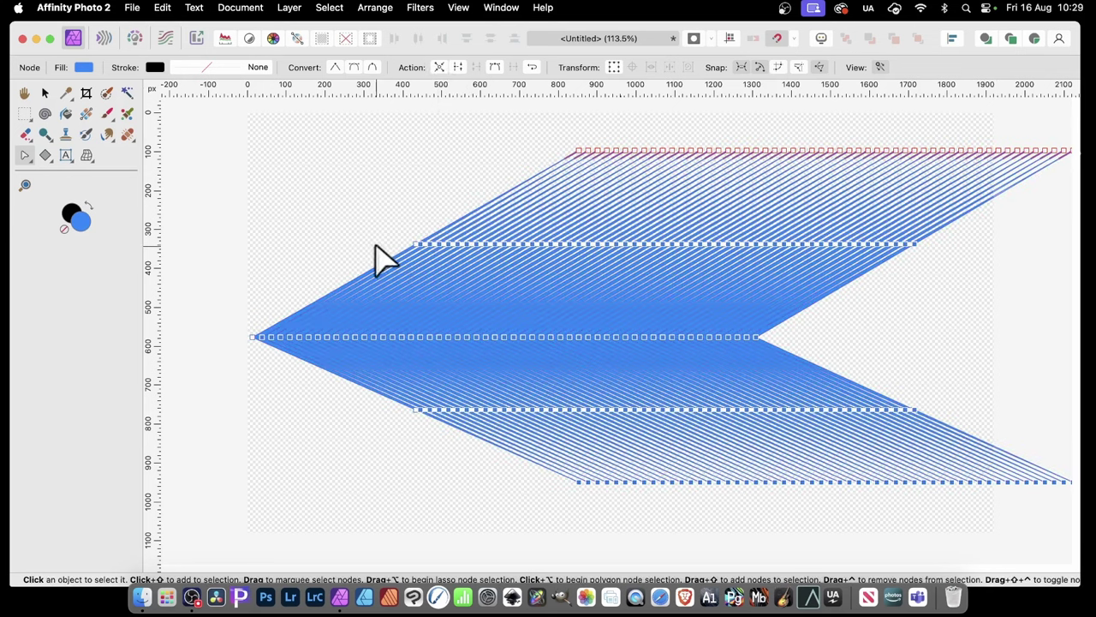
left_click_drag(371, 228, 960, 282)
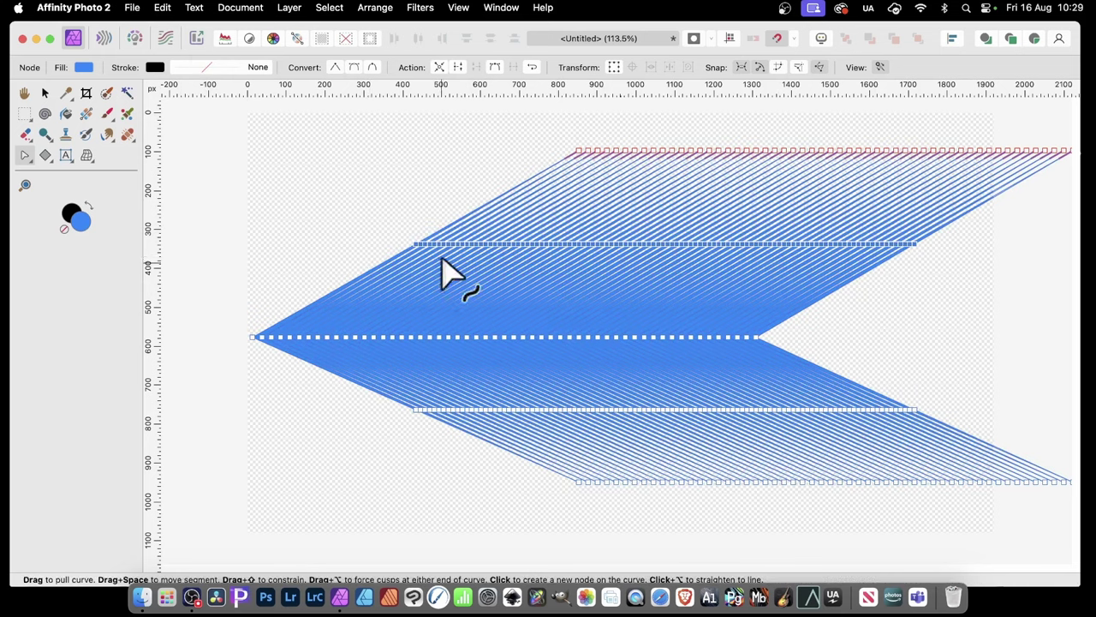
left_click_drag(420, 251, 574, 258)
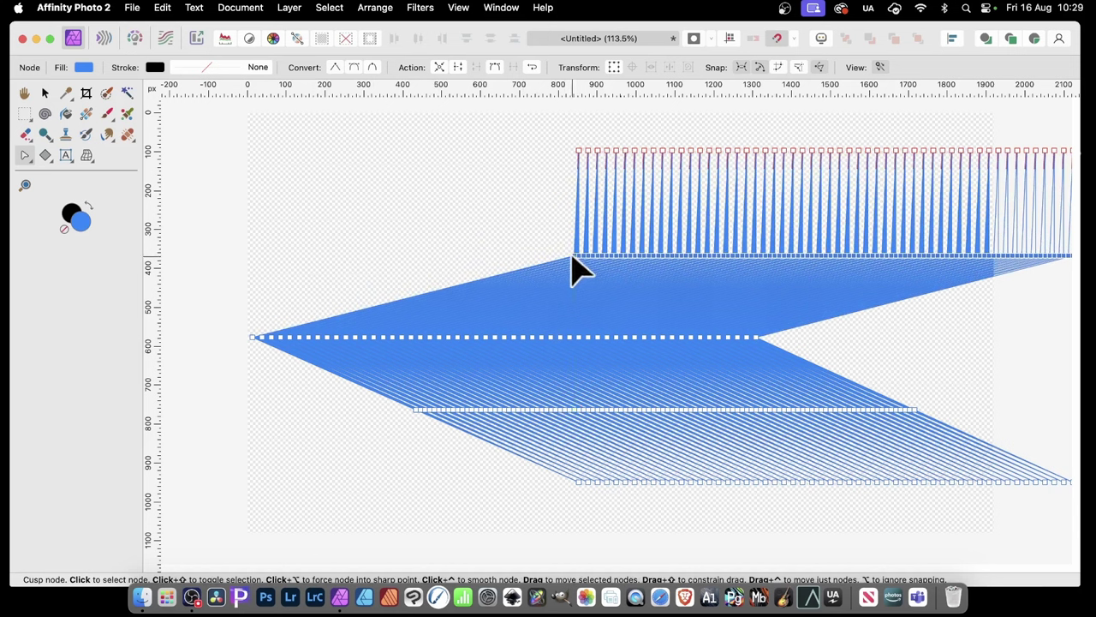
Drag the lower node row sideways to kink the lower lines into a second slant
left_click_drag(362, 397, 952, 422)
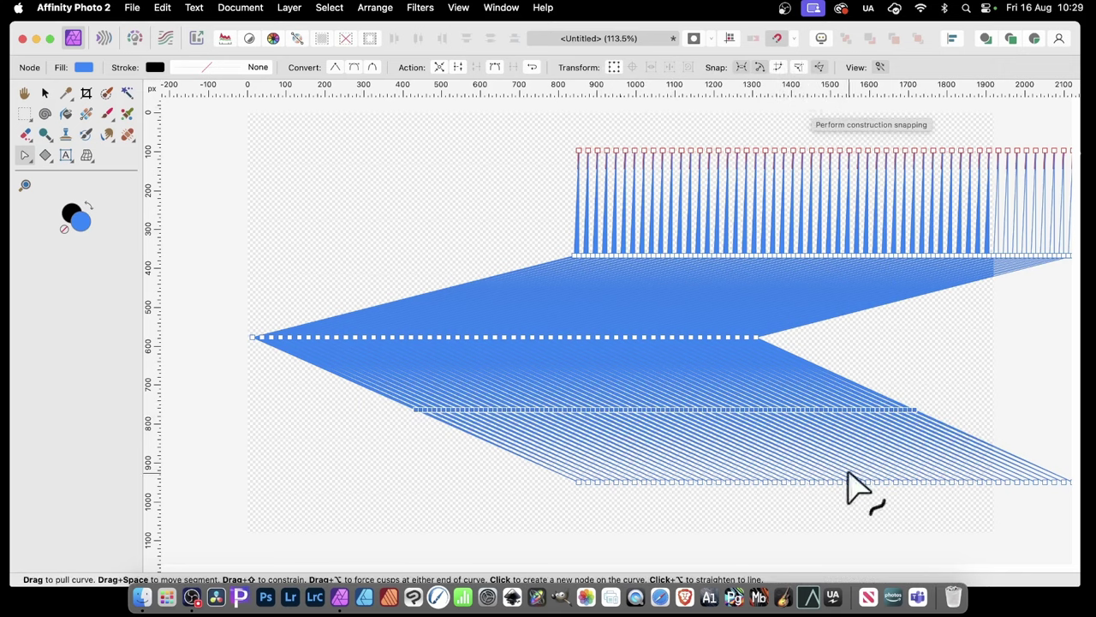
left_click_drag(917, 420, 1047, 421)
scroll(1028, 428, "right", 3)
left_click_drag(981, 417, 846, 392)
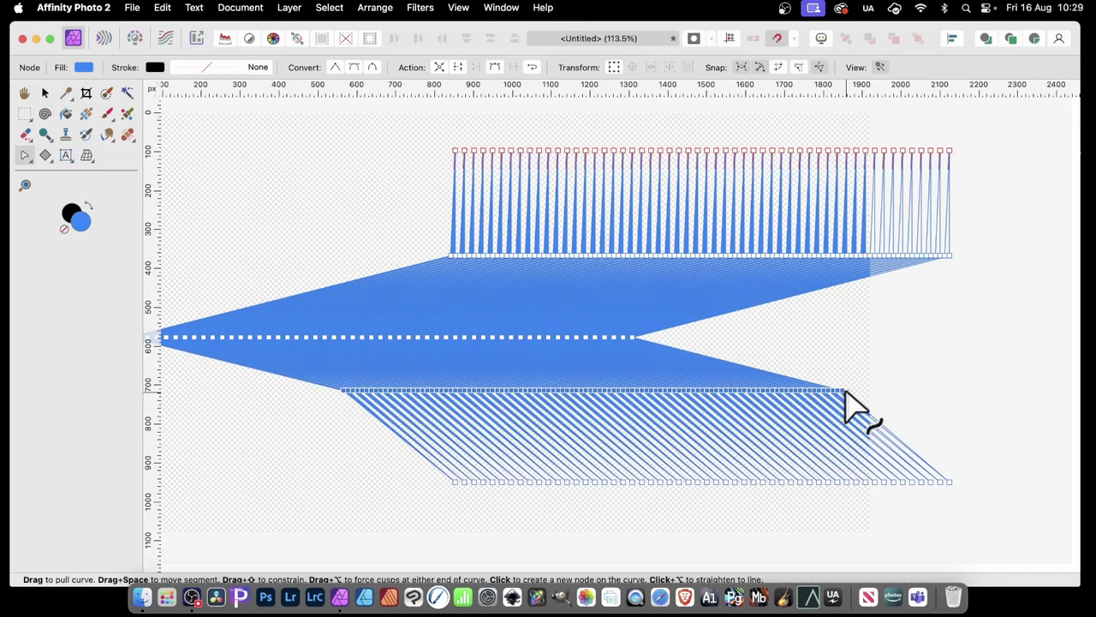
Narrow the arrow and stretch it to about 1016 px tall, reaching the canvas bottom
left_click(458, 7)
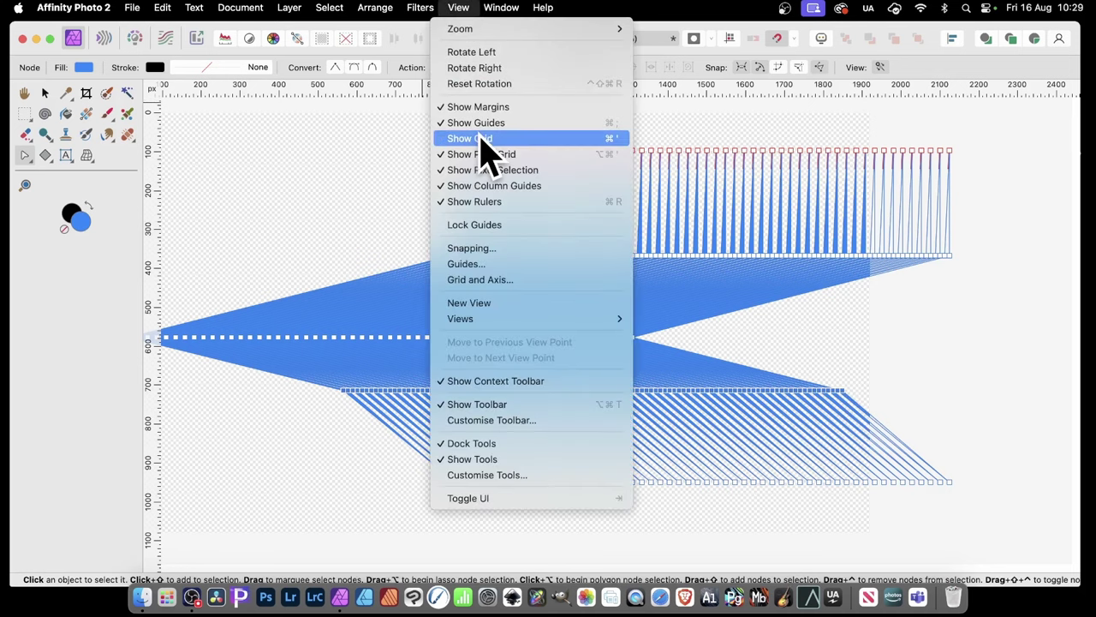
left_click(903, 180)
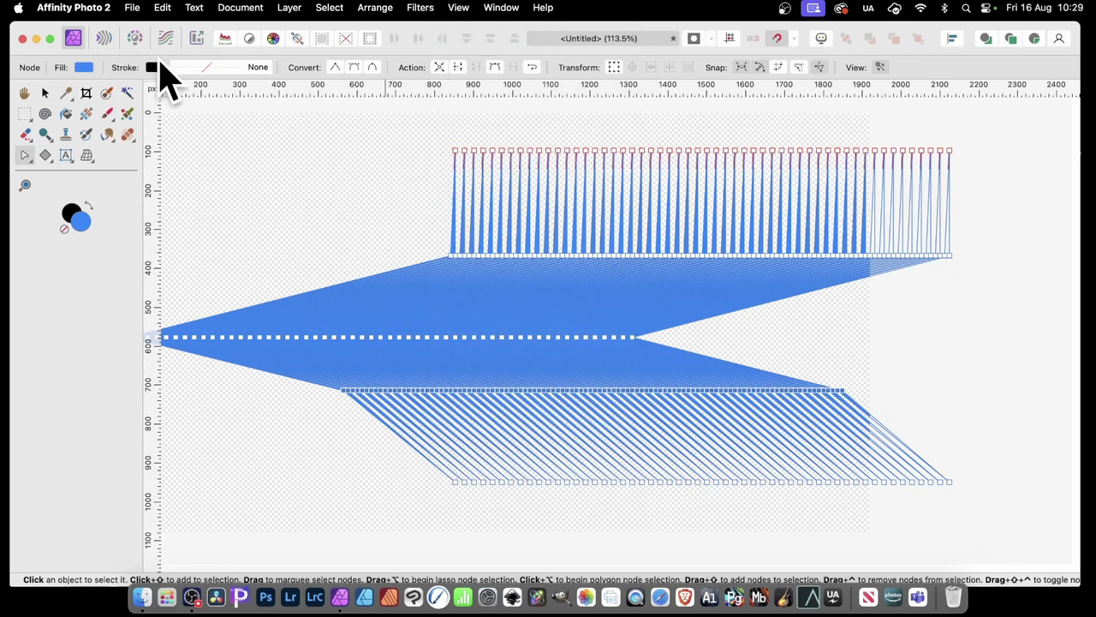
left_click(44, 93)
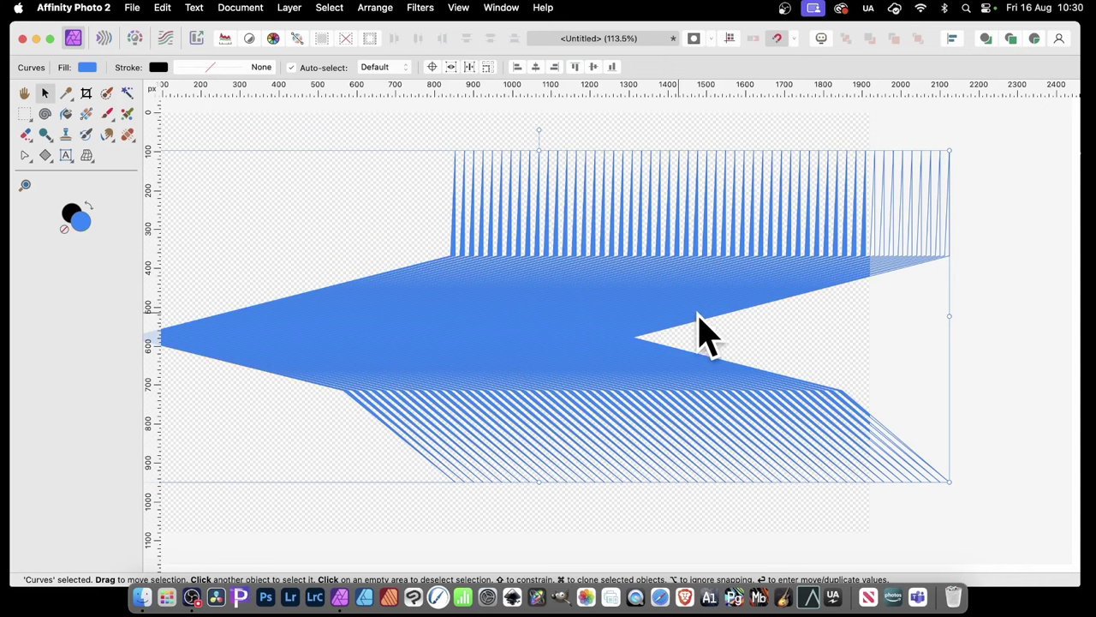
left_click_drag(947, 482, 638, 507)
left_click_drag(487, 441, 649, 430)
left_click_drag(559, 496, 557, 531)
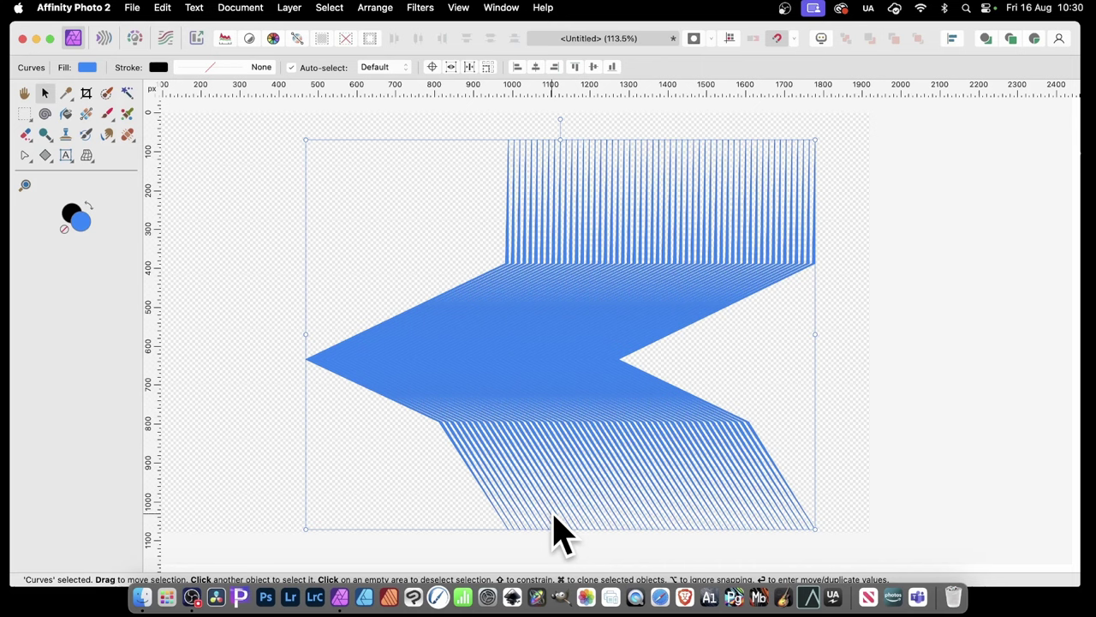
In the arrow's Layer Effects, enable 3D with a 5.3 px radius
right_click(591, 329)
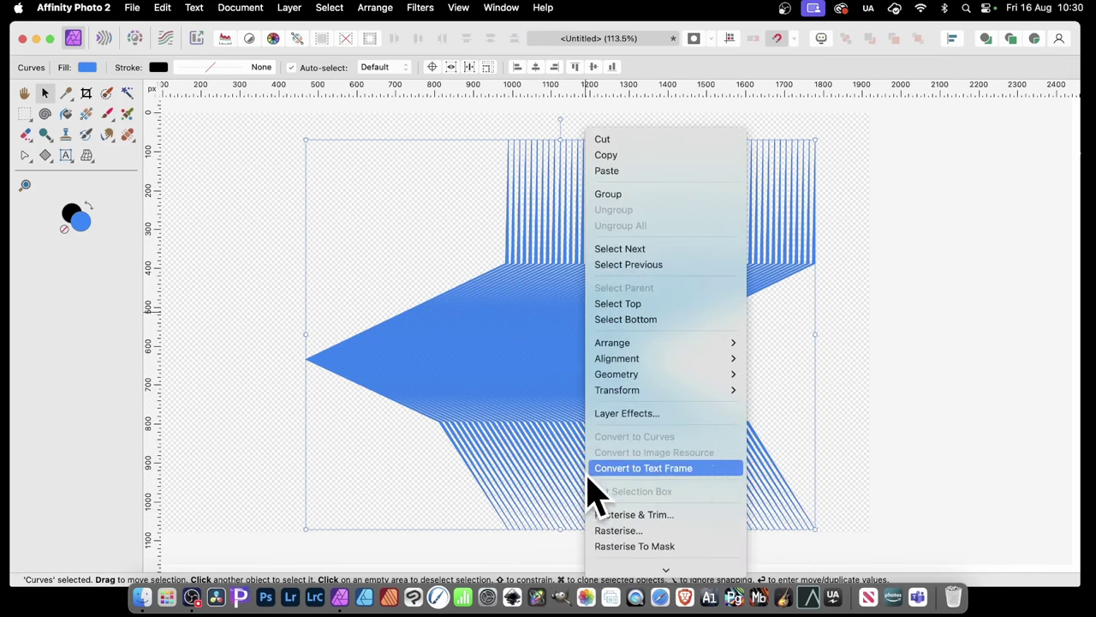
left_click(648, 418)
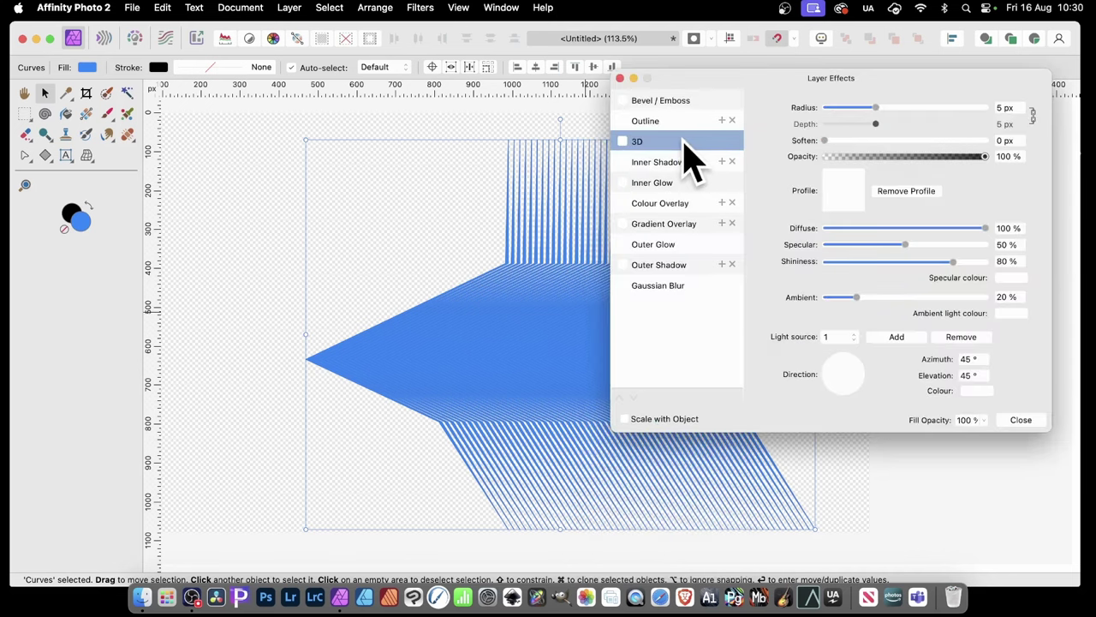
left_click(624, 142)
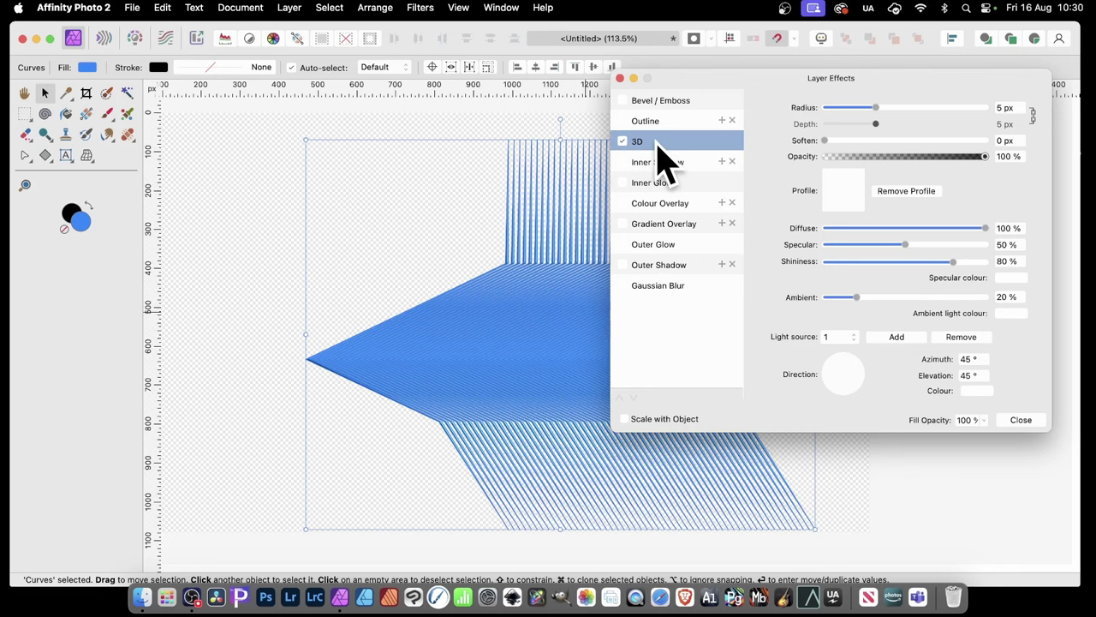
left_click_drag(876, 108, 891, 113)
left_click_drag(889, 111, 877, 110)
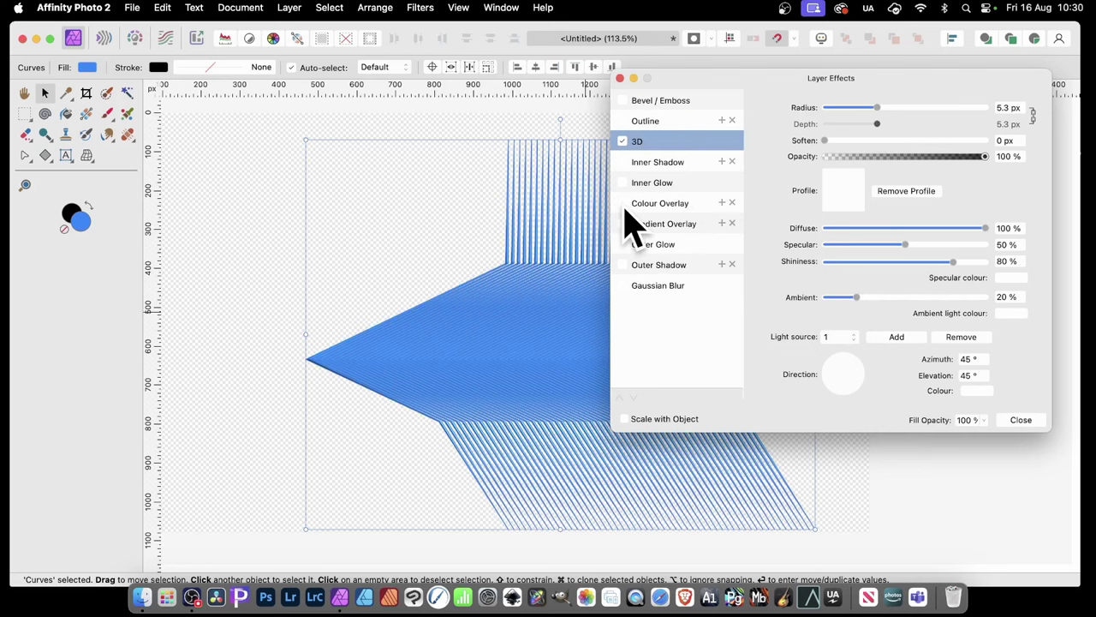
Add an outer shadow with 16.2 px radius, 12.6 px offset and 50% intensity
left_click(658, 267)
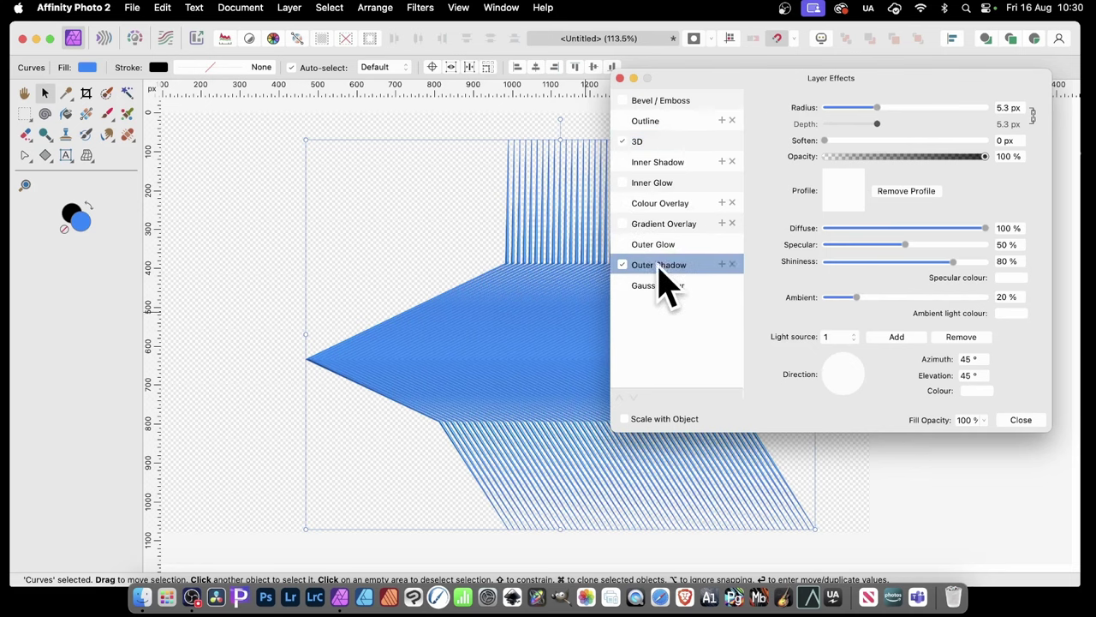
left_click_drag(838, 142, 905, 154)
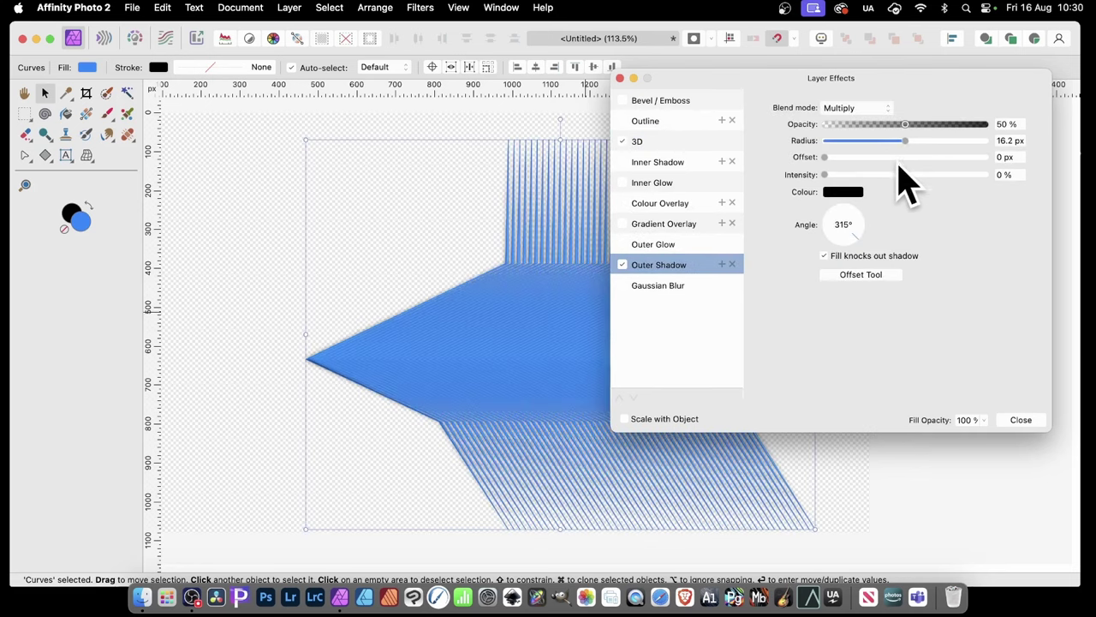
left_click(898, 157)
left_click(904, 175)
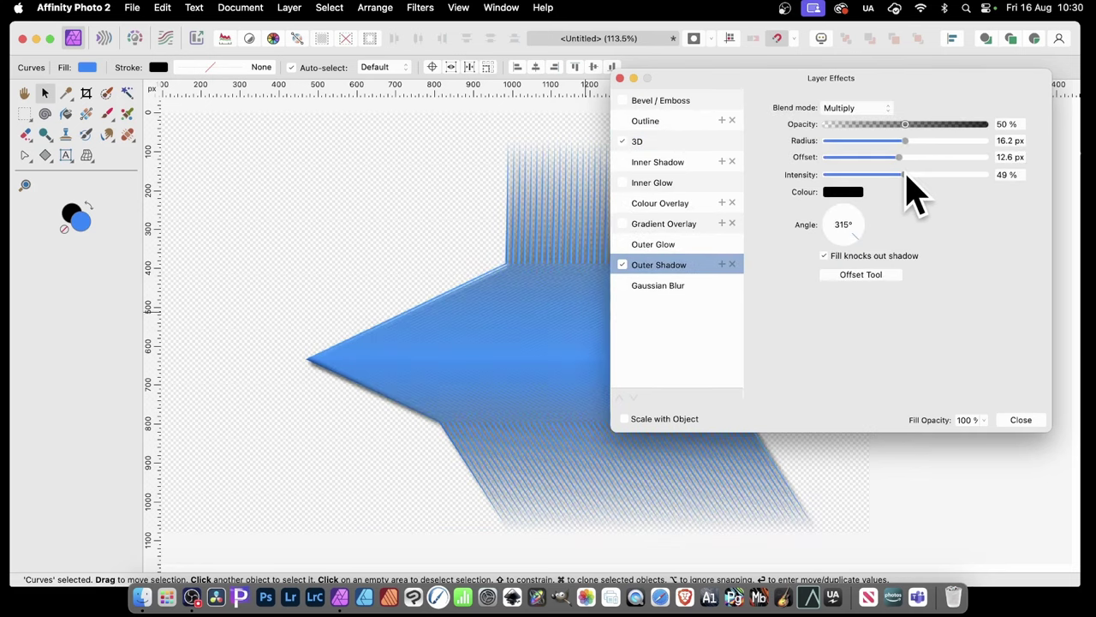
left_click(1019, 420)
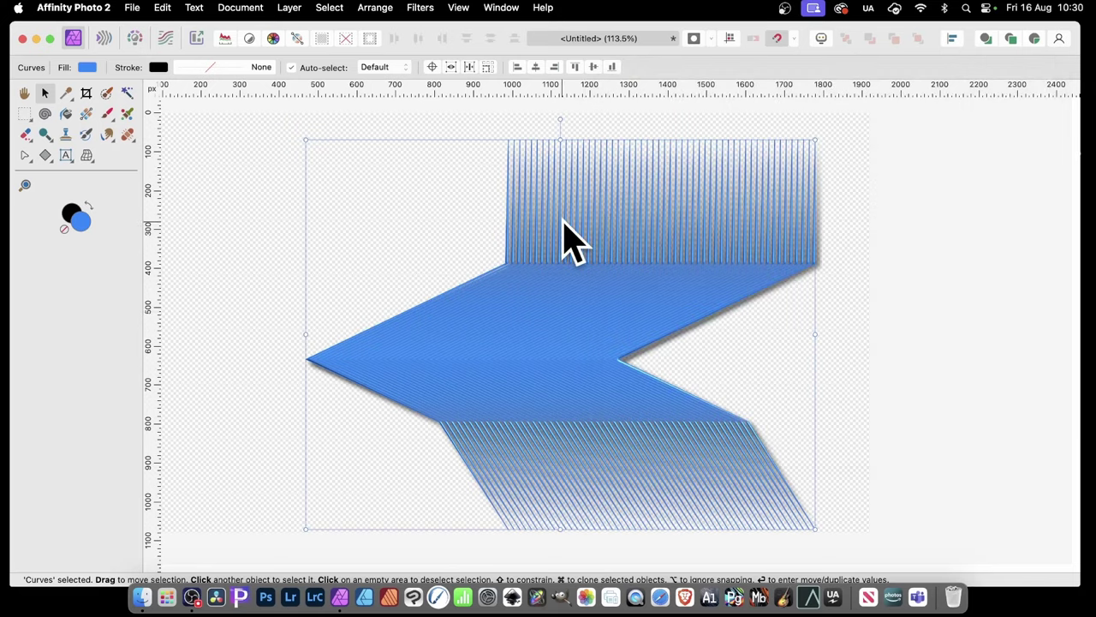
Drag the arrow's middle node row further left and slightly up to lengthen the tip
left_click(25, 156)
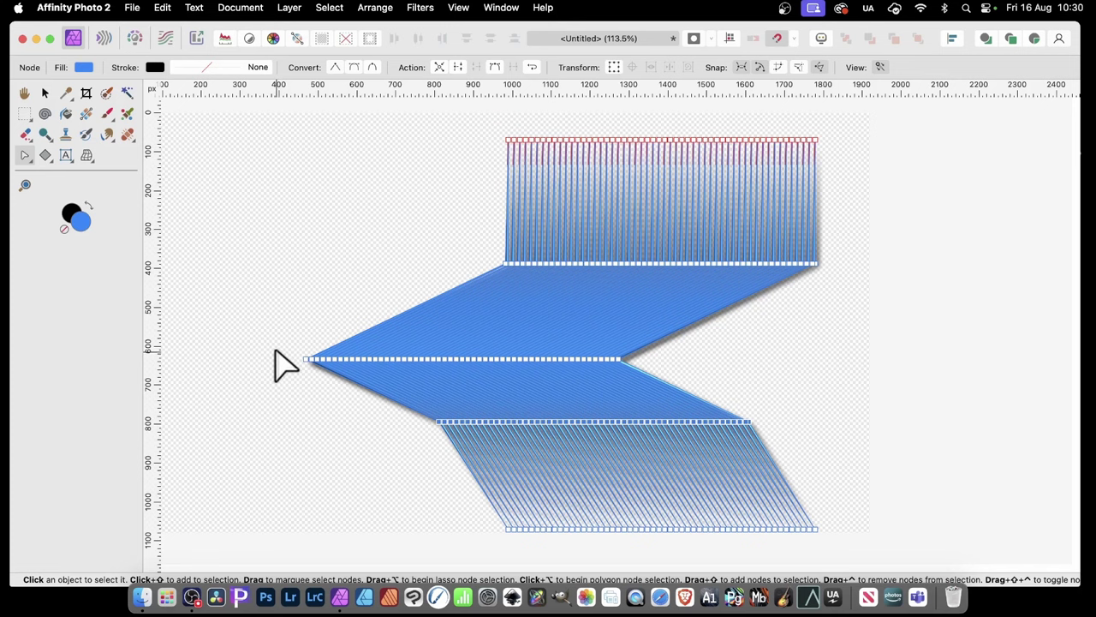
left_click_drag(274, 348, 690, 386)
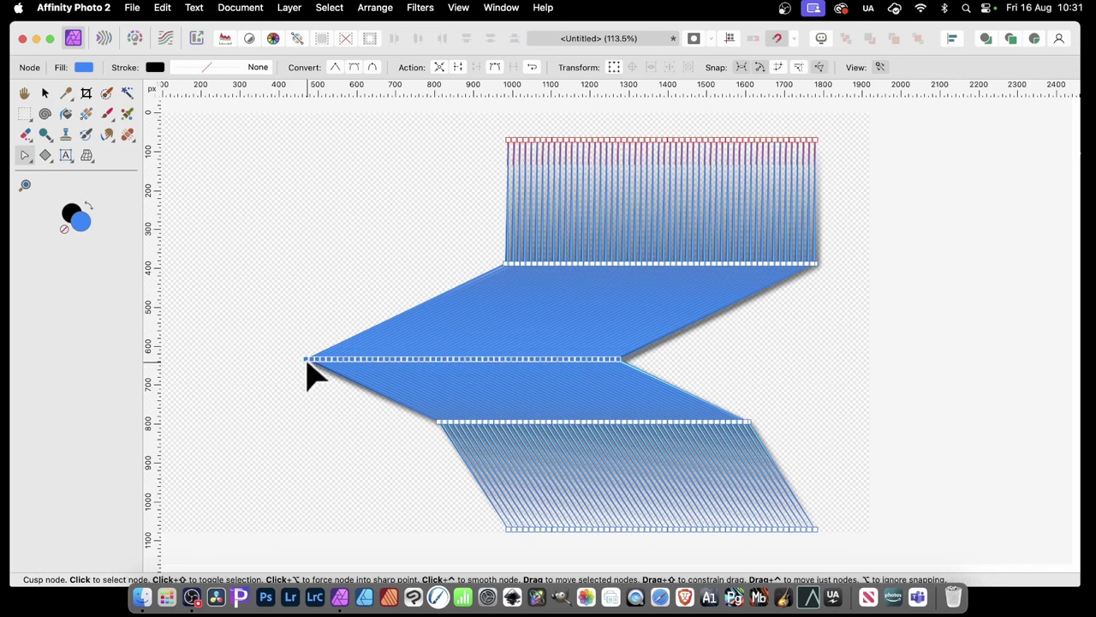
left_click_drag(309, 362, 242, 353)
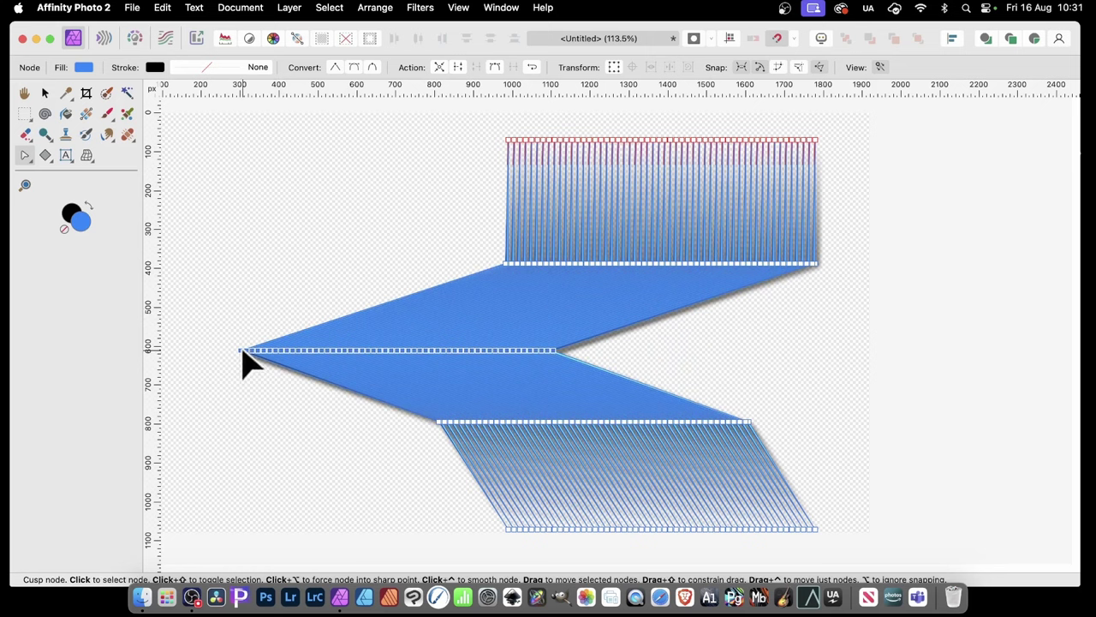
Narrow the arrow to 1112.7 px wide, move it left, and clone copies to the right
key("v")
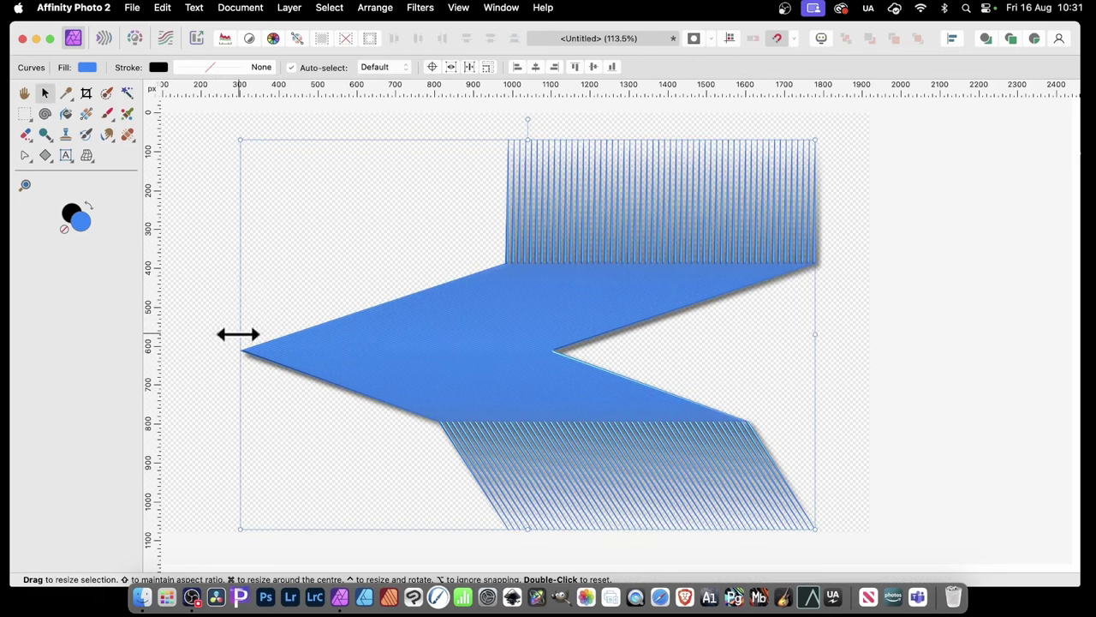
left_click_drag(238, 334, 536, 334)
left_click_drag(606, 360, 355, 360)
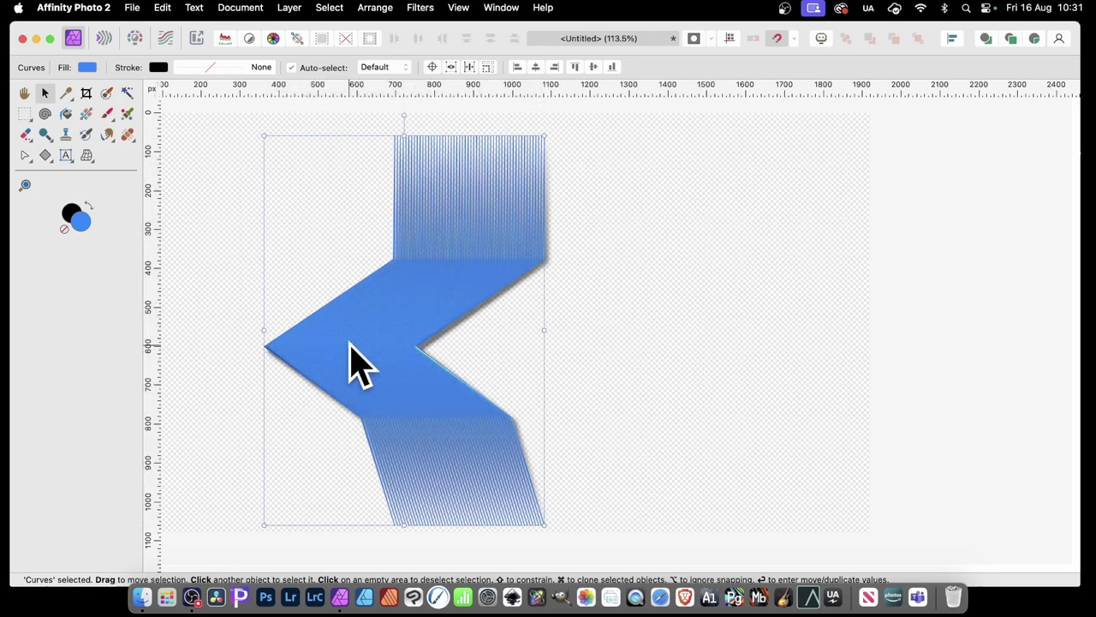
mouse_move(372, 350)
left_mouse_down()
mouse_move(732, 351)
mouse_move(742, 368)
left_mouse_up()
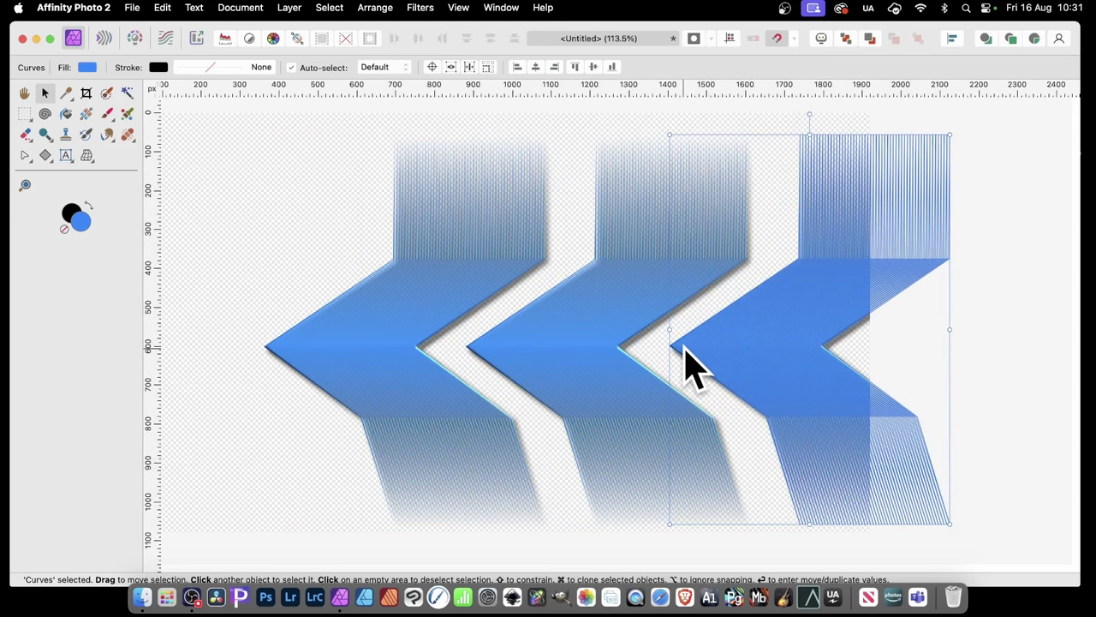
Fill the middle chevron with a red and yellow gradient swatch
left_click(589, 363)
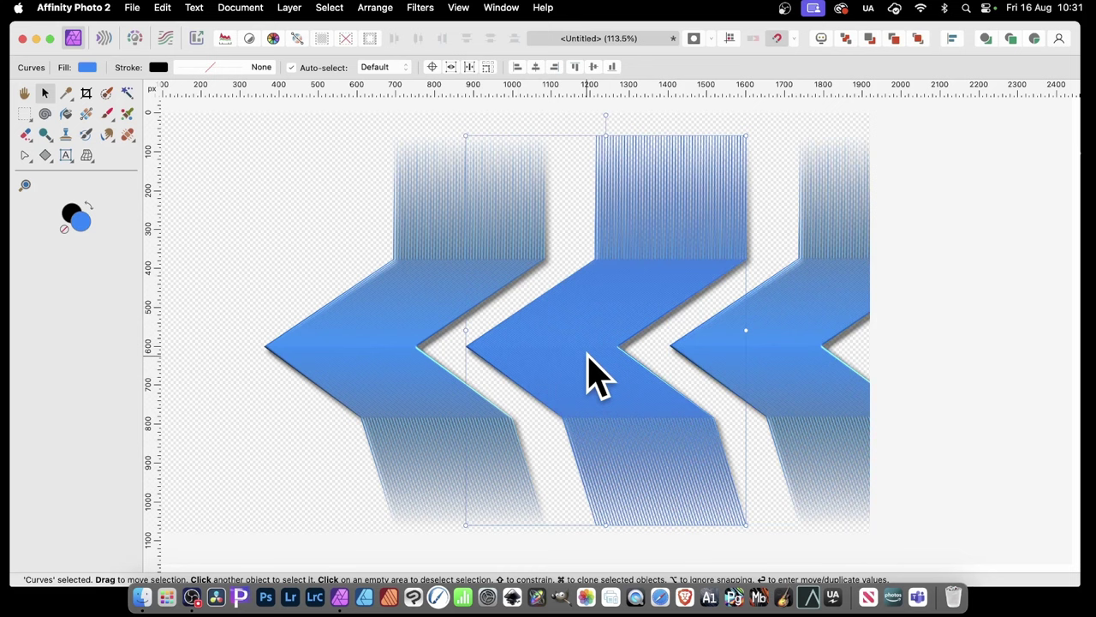
left_click(86, 68)
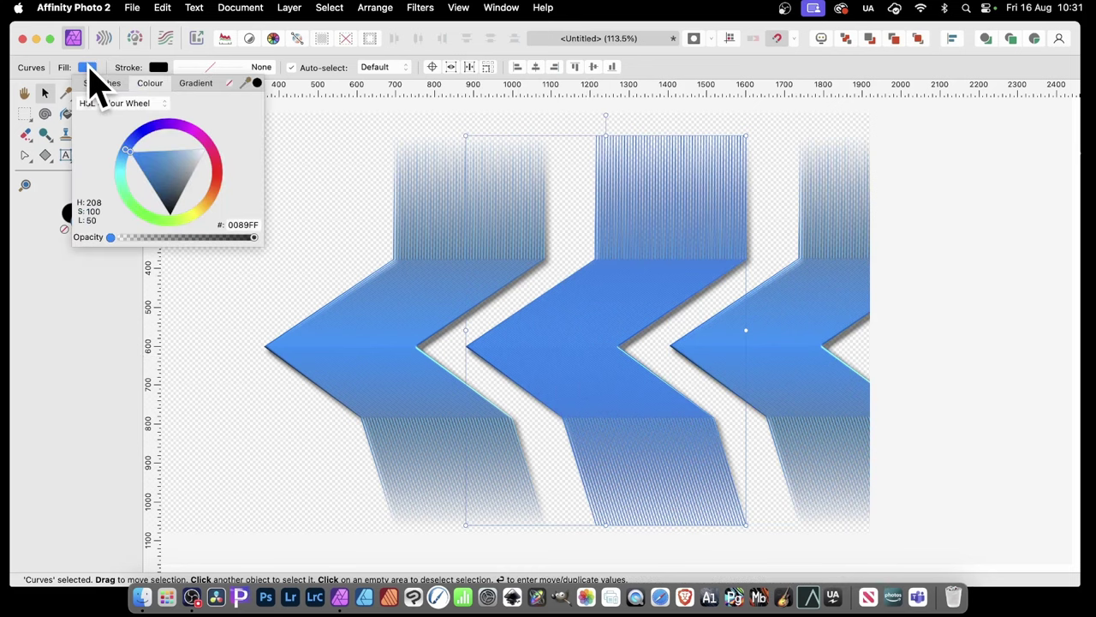
left_click(102, 84)
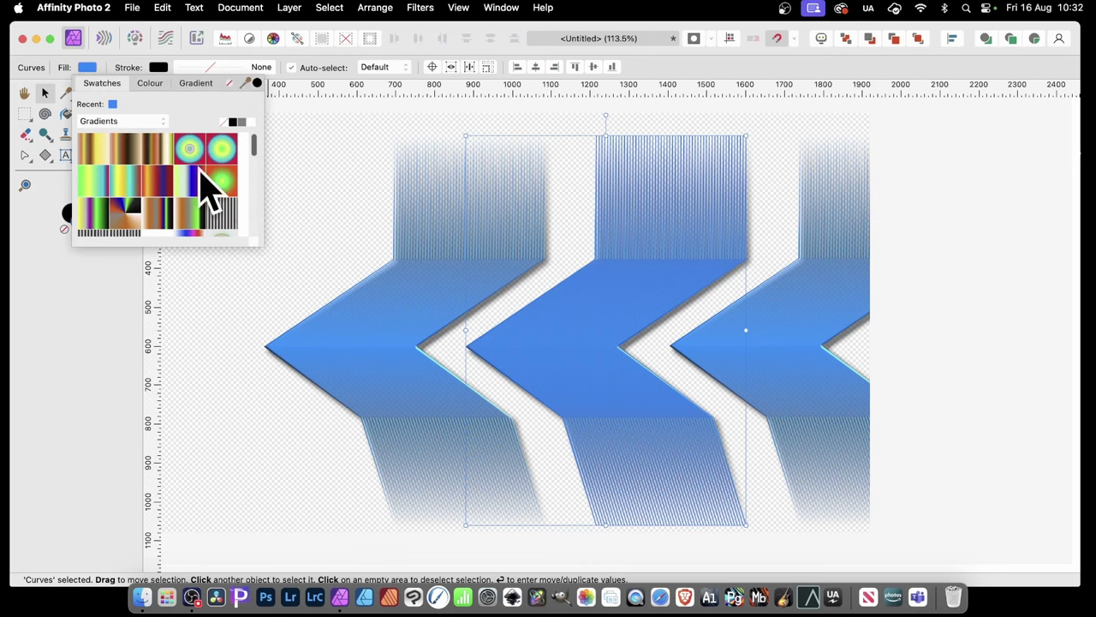
left_click(193, 153)
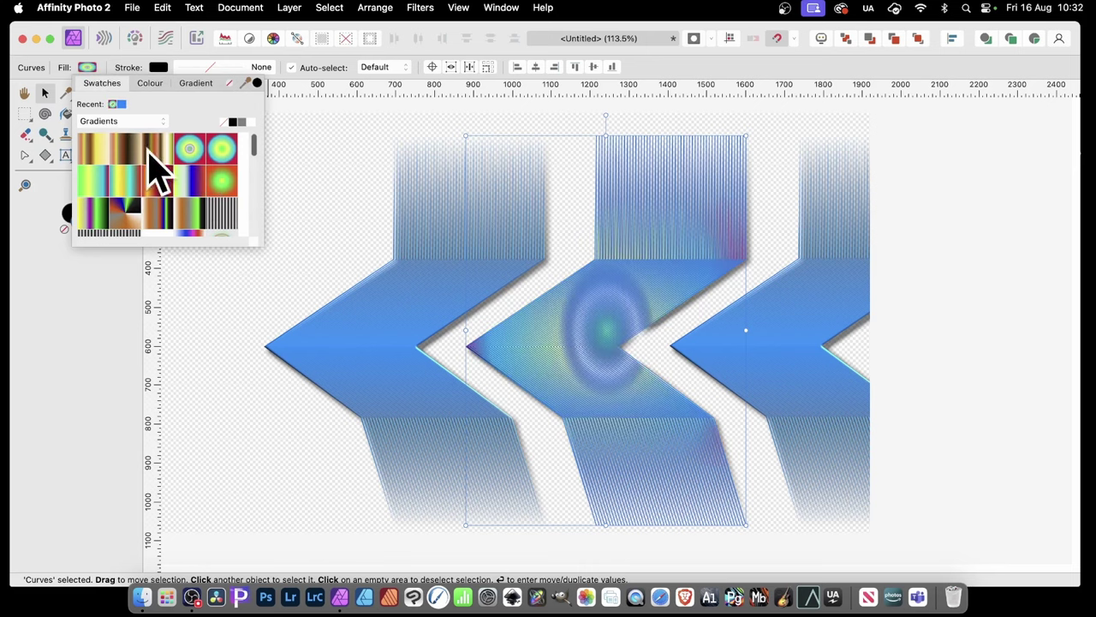
left_click(160, 176)
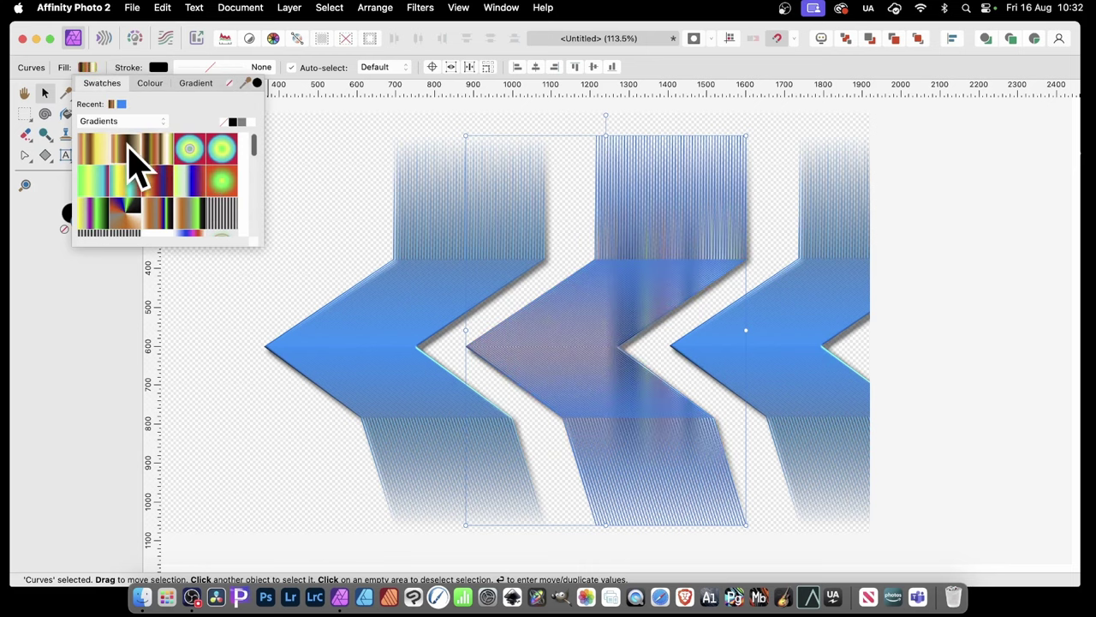
left_click(129, 202)
left_click(126, 190)
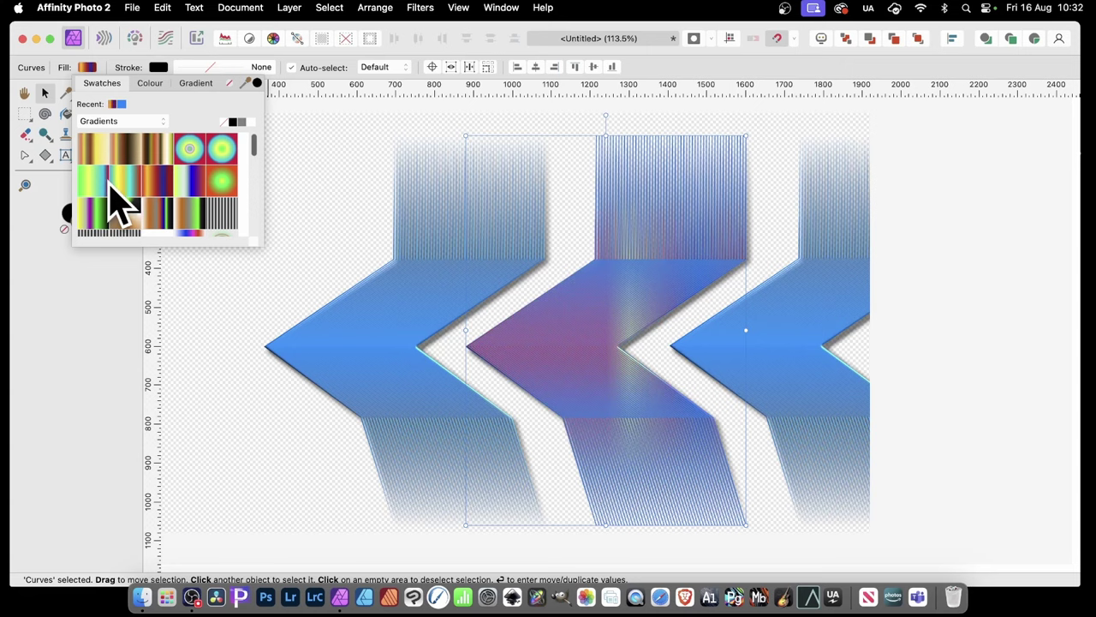
Give the left chevron a striped multicolour gradient and shift it slightly right
left_click(391, 321)
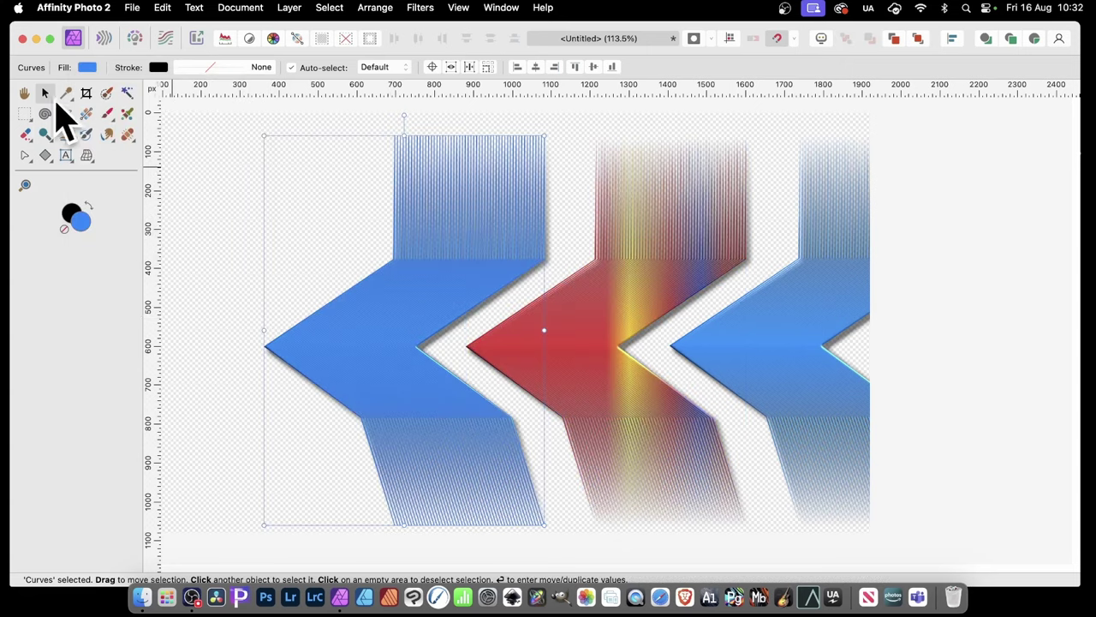
left_click(86, 67)
scroll(107, 231, "down", 4)
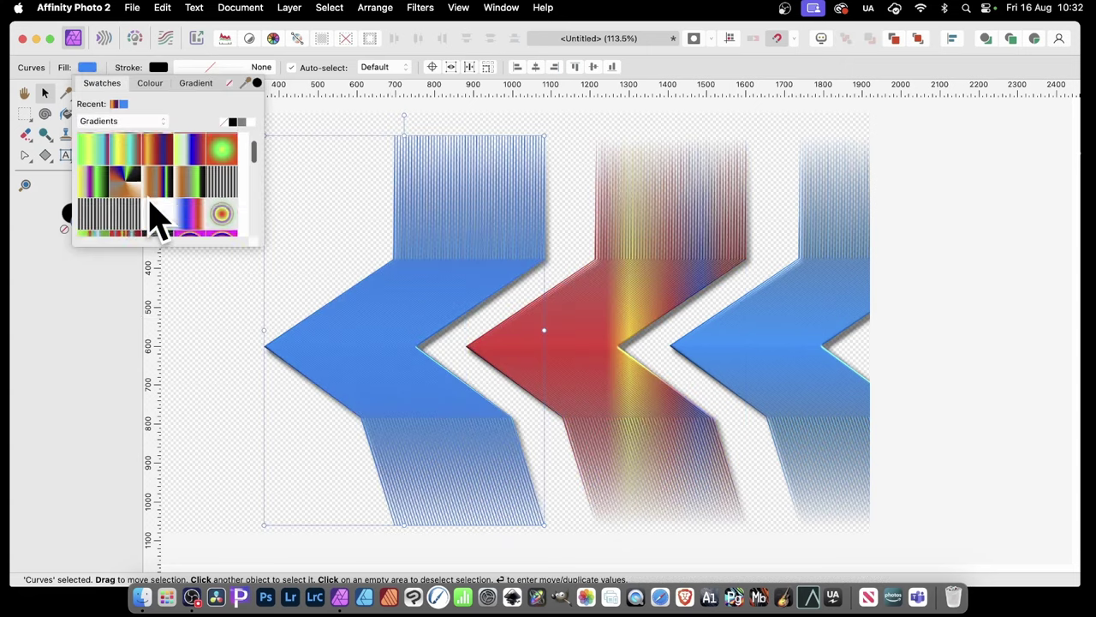
left_click(132, 175)
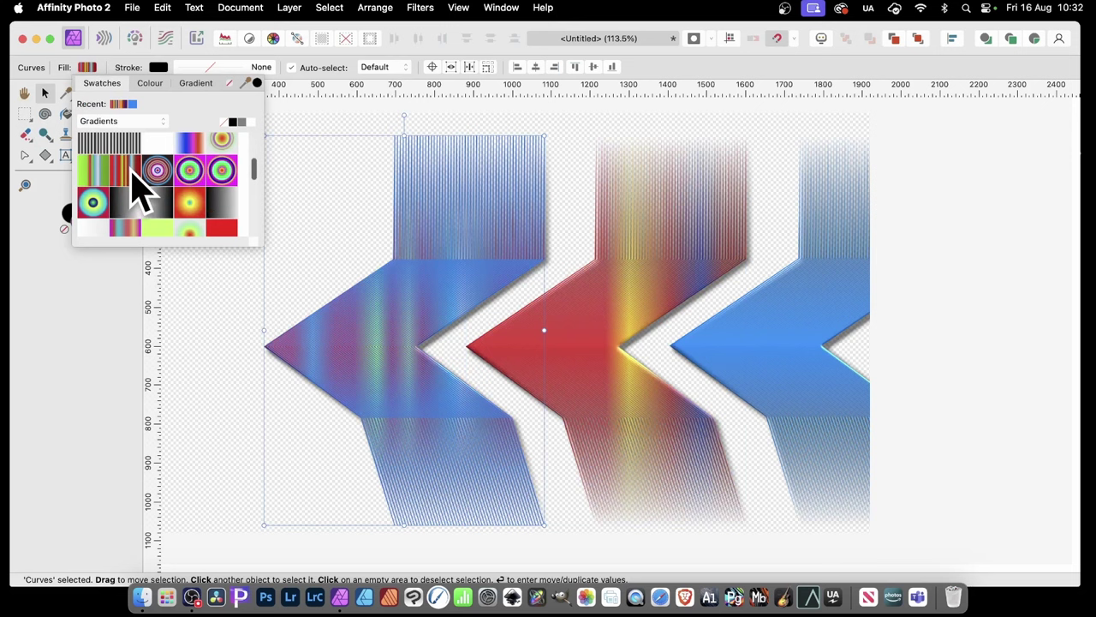
left_click_drag(380, 330, 436, 350)
Move the blue right chevron closer to the others and fill it with a rainbow gradient
left_click(737, 360)
left_click_drag(730, 342, 694, 334)
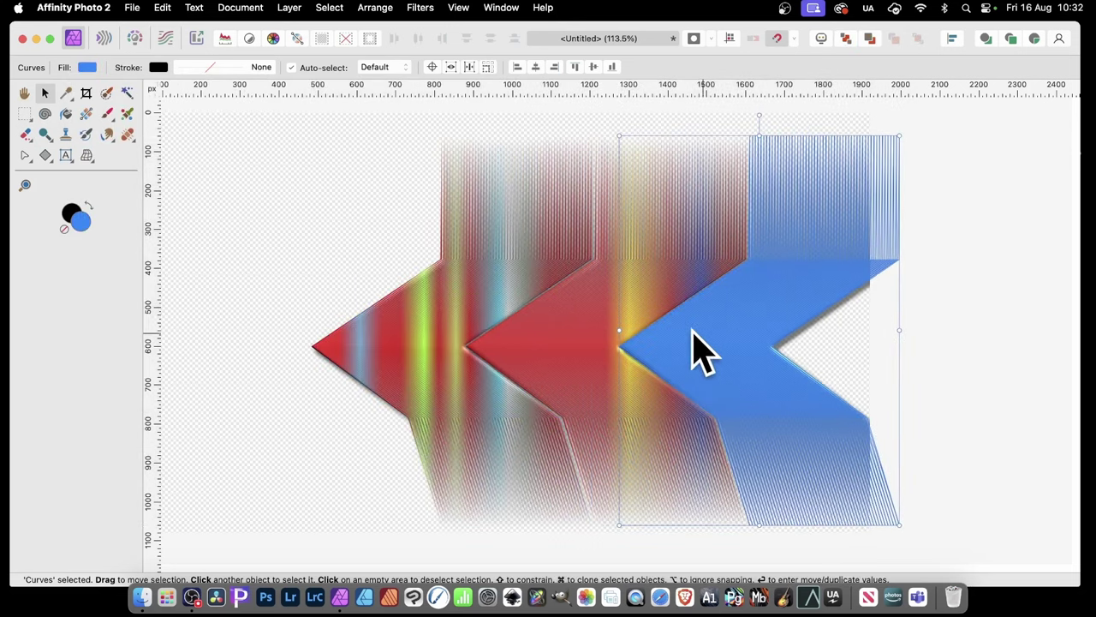
left_click(86, 67)
scroll(253, 184, "down", 5)
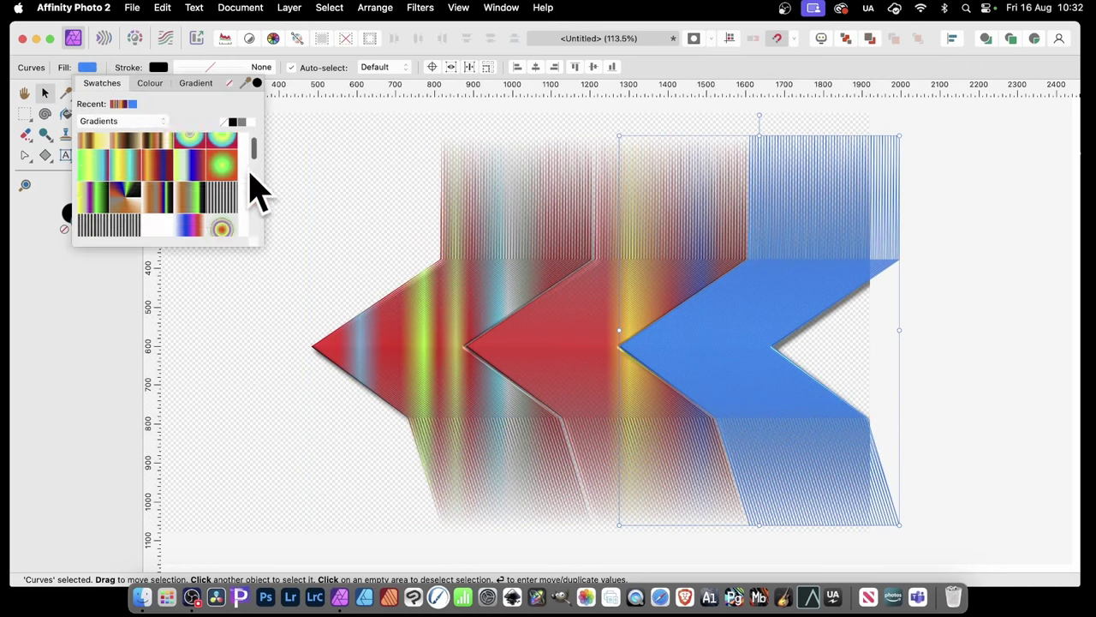
left_click(199, 165)
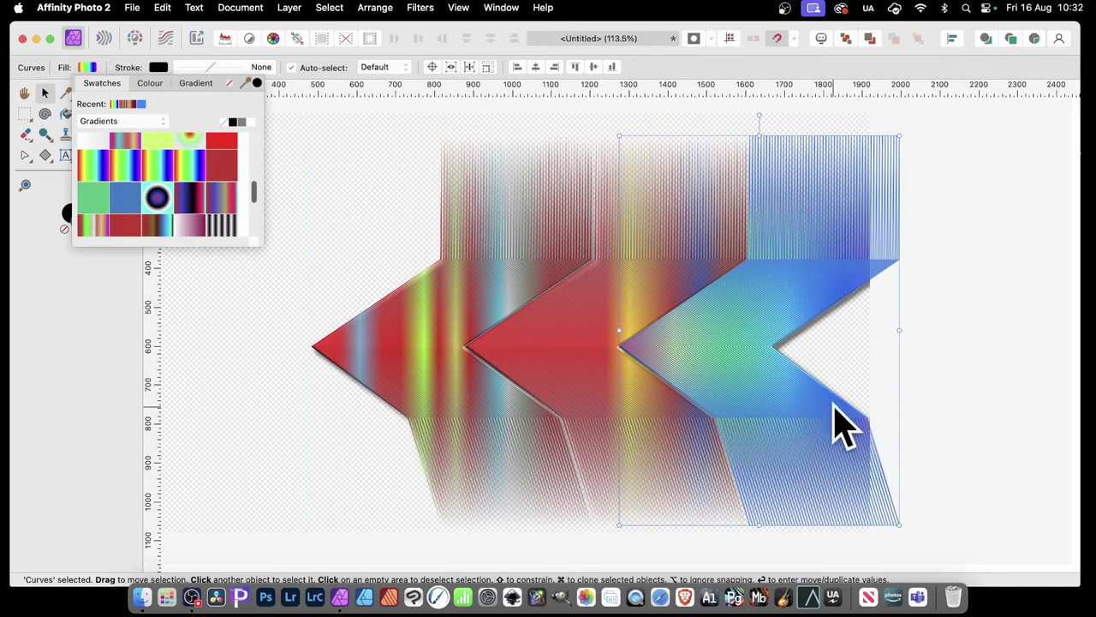
left_click(923, 372)
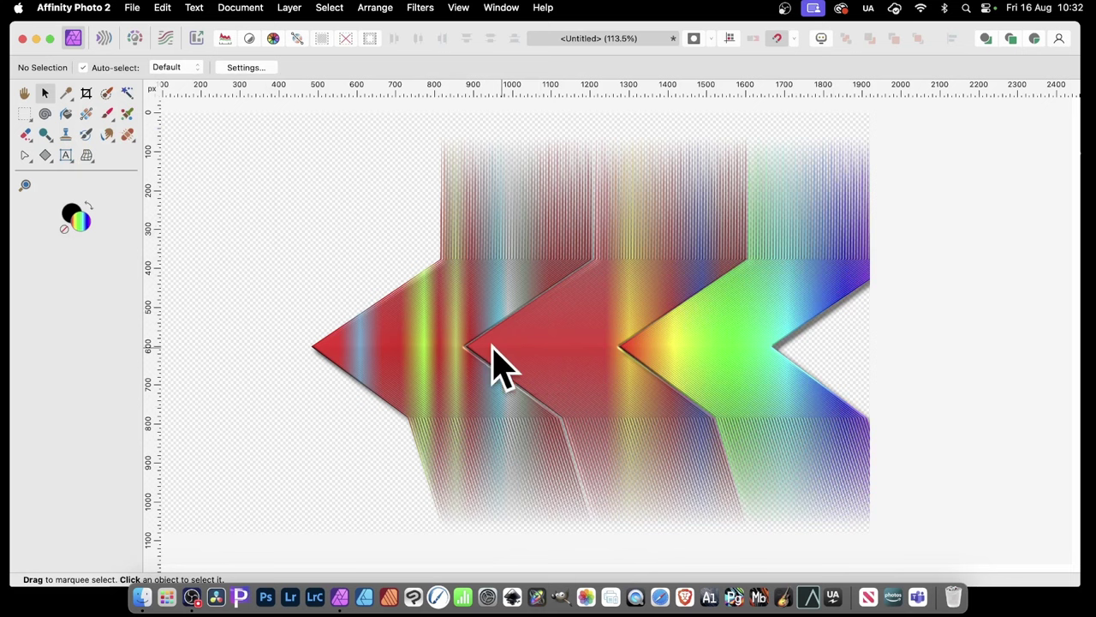
Select all three chevrons and group them together
left_click(428, 343)
left_click(611, 398, "shift")
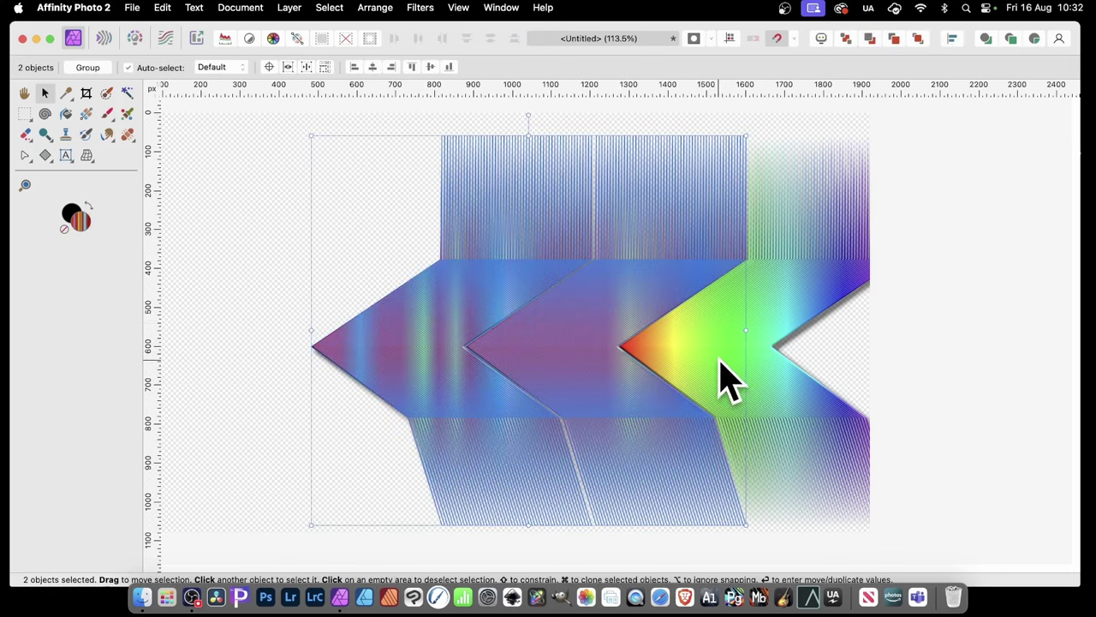
left_click(727, 380, "shift")
right_click(715, 342)
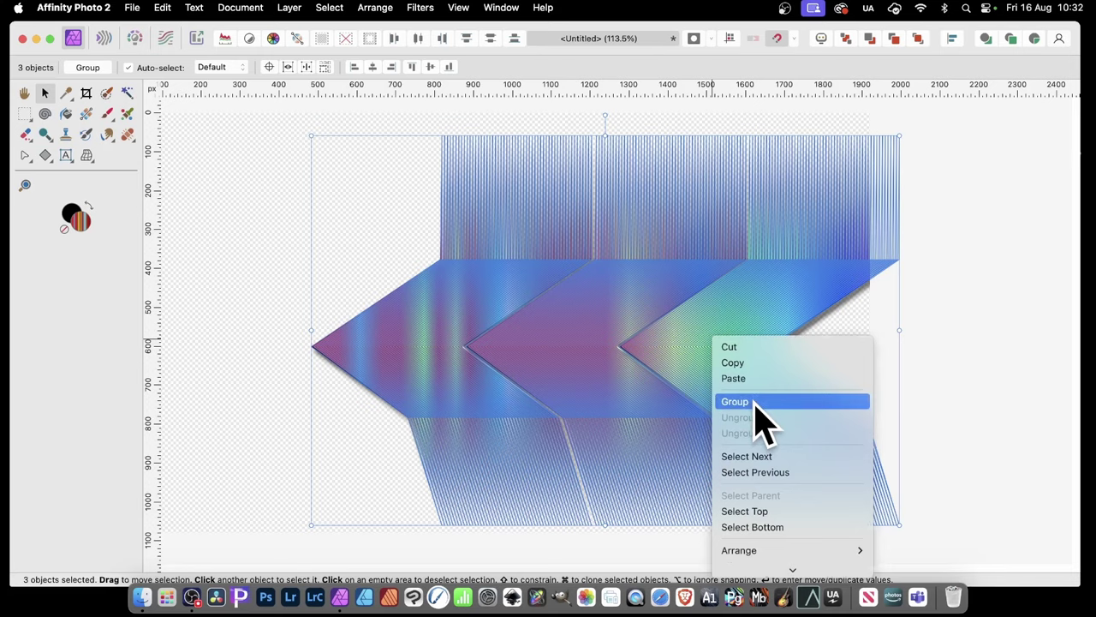
left_click(735, 401)
Rasterise the chevron group into a single pixel layer
right_click(573, 311)
scroll(602, 514, "down", 5)
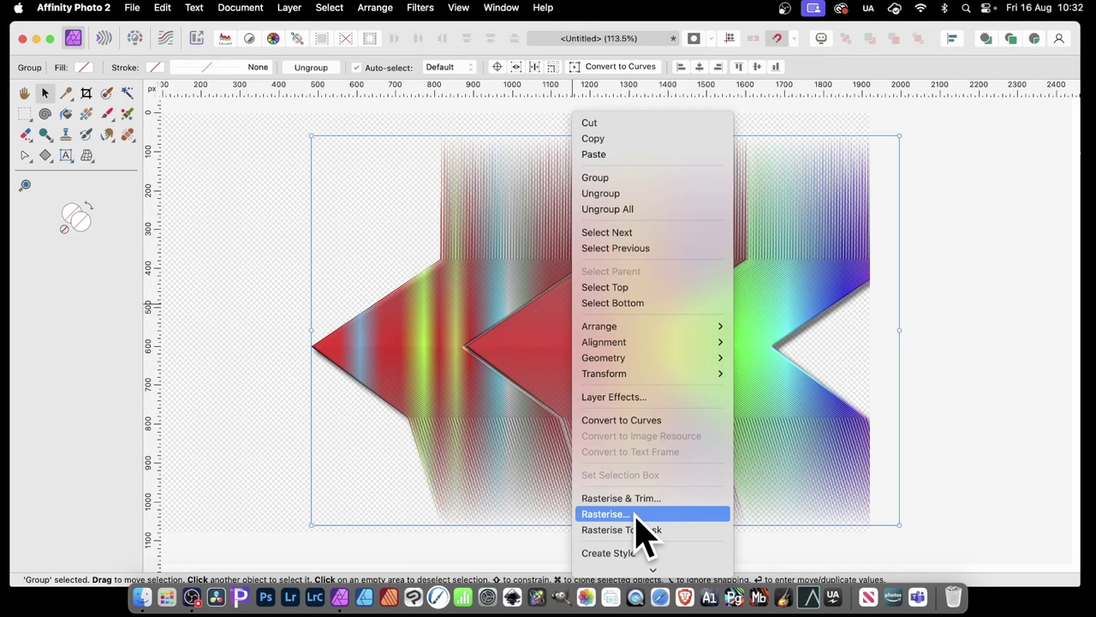
left_click(634, 515)
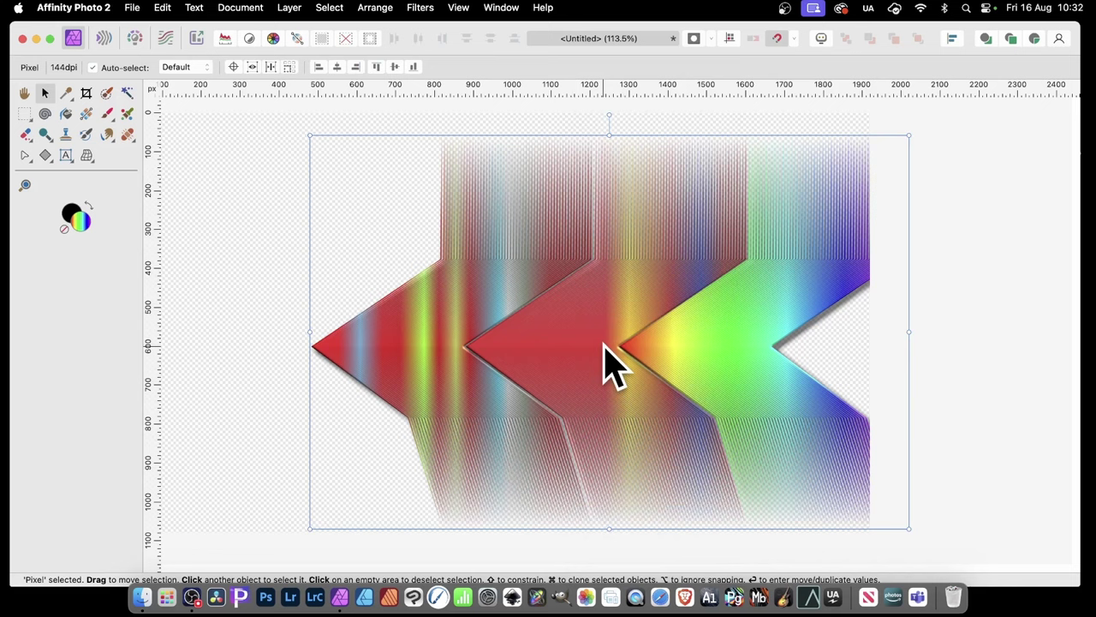
Open Filters > Distort > Deform, cancel it without changes, then reopen the Filters menu
left_click(421, 9)
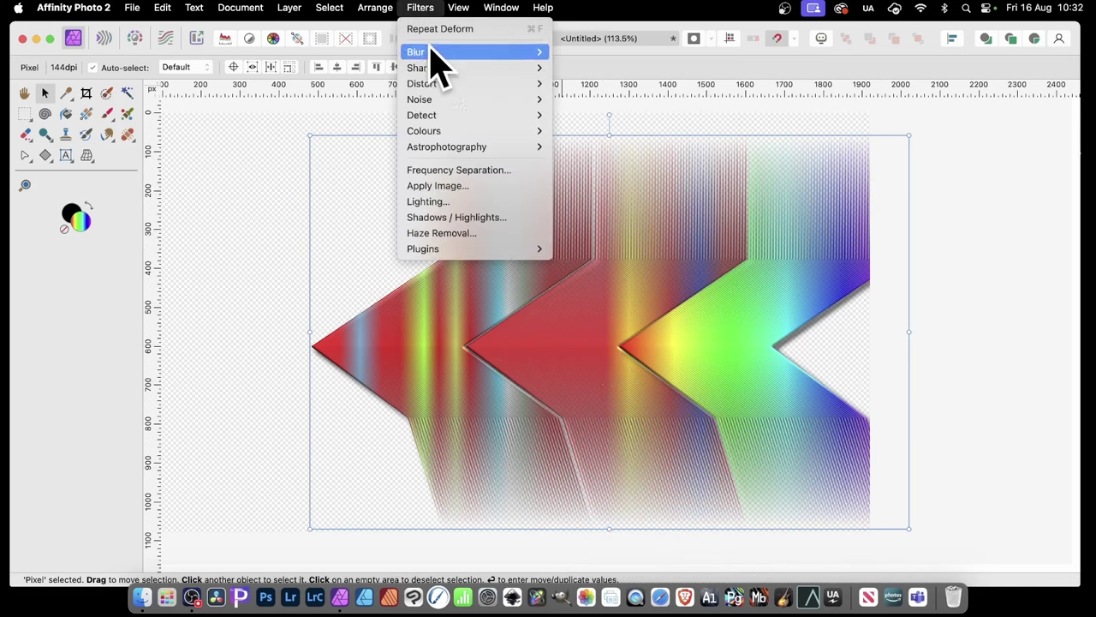
mouse_move(441, 83)
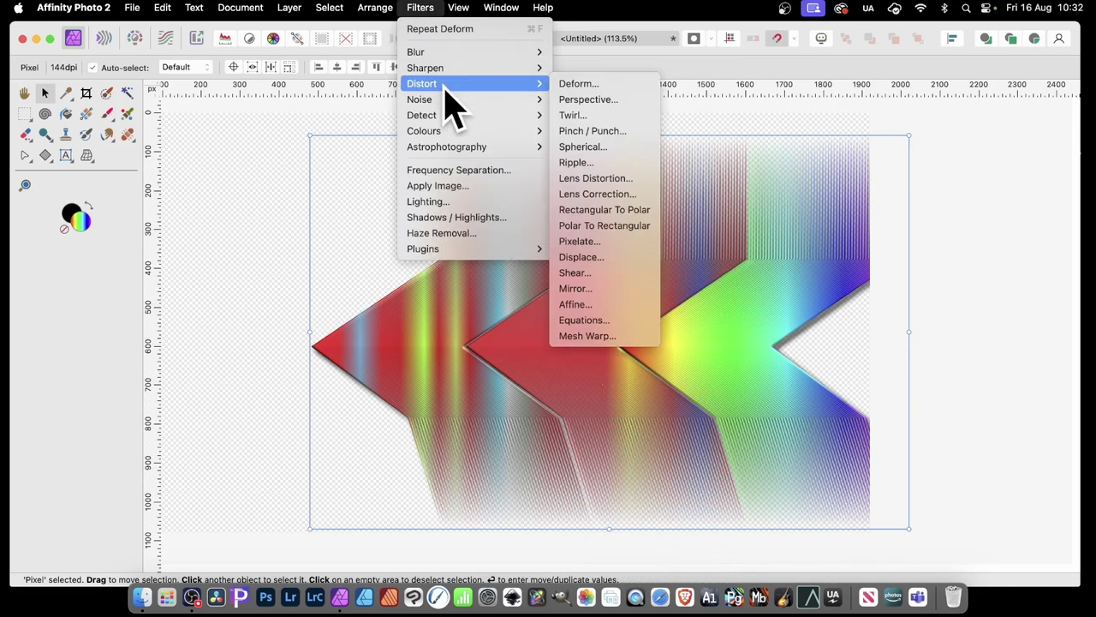
left_click(651, 107)
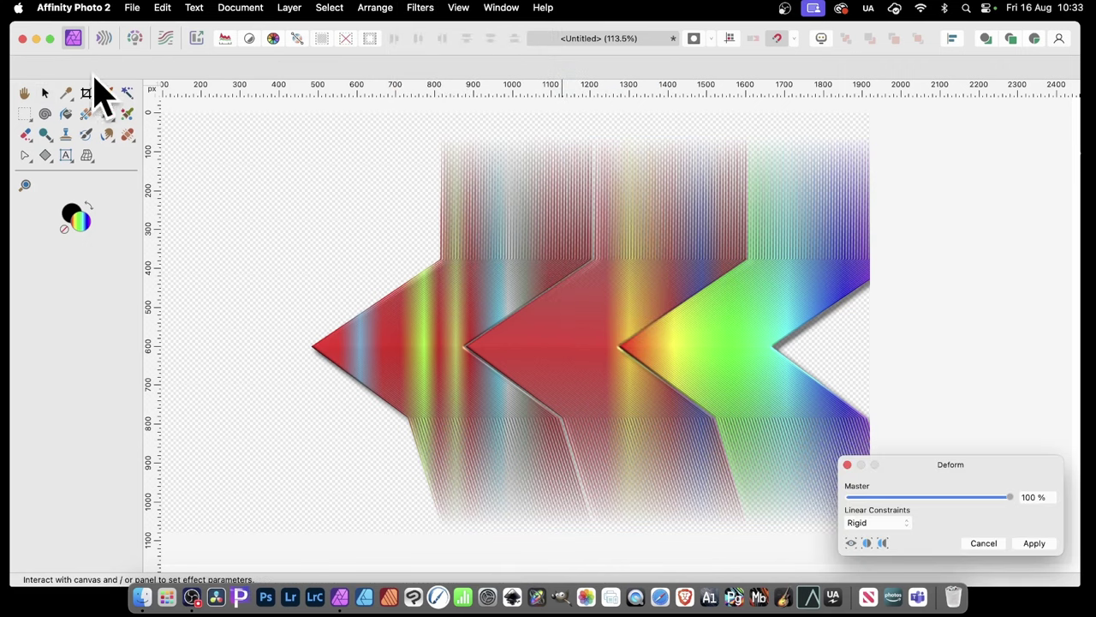
left_click(984, 543)
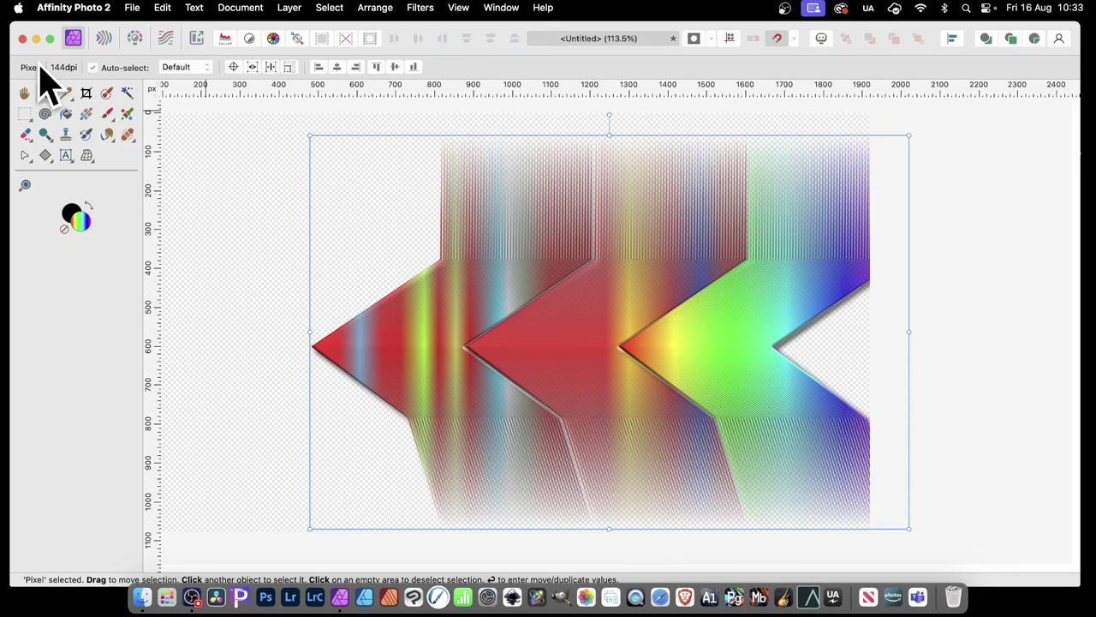
left_click(425, 7)
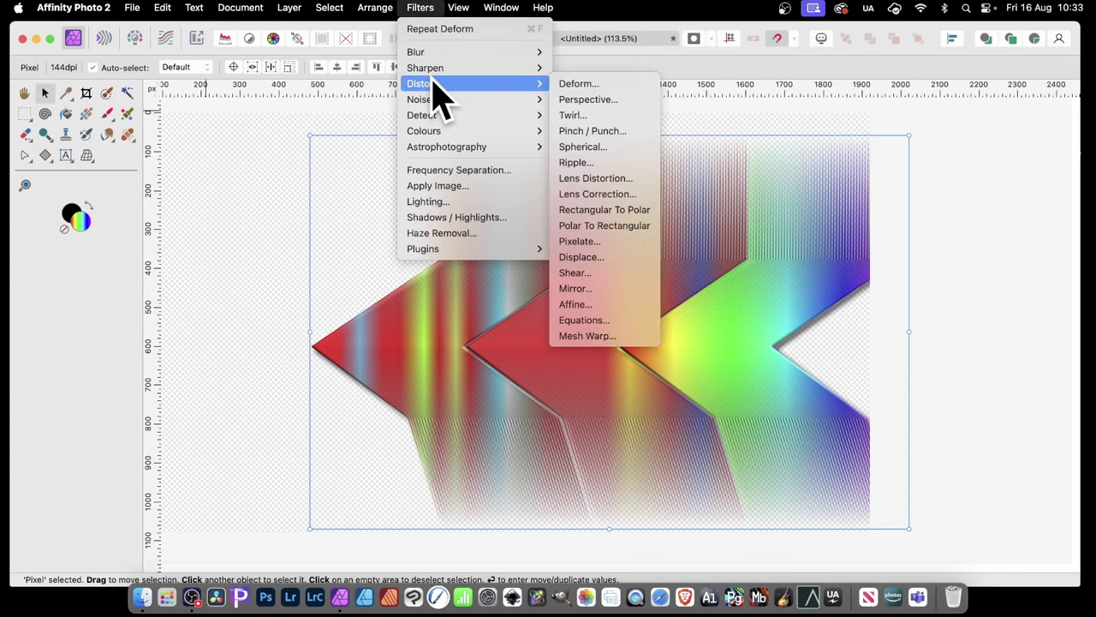
Open the Deform filter, move its panel over the artwork, and set Linear Constraints to Similarity
left_click(630, 85)
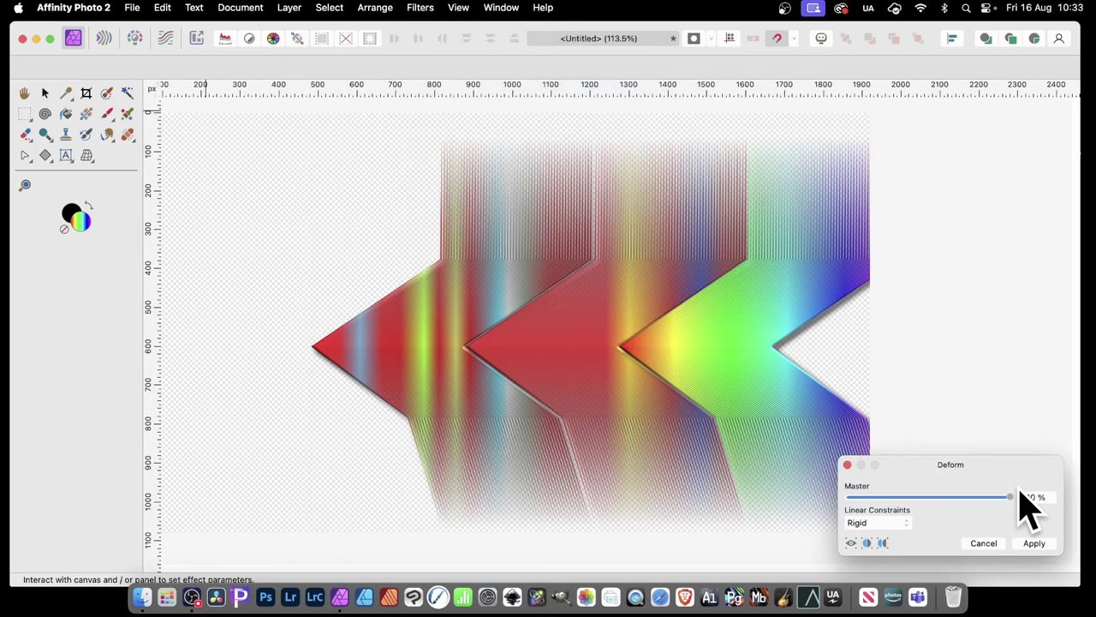
left_click_drag(1019, 489, 747, 250)
left_click(623, 300)
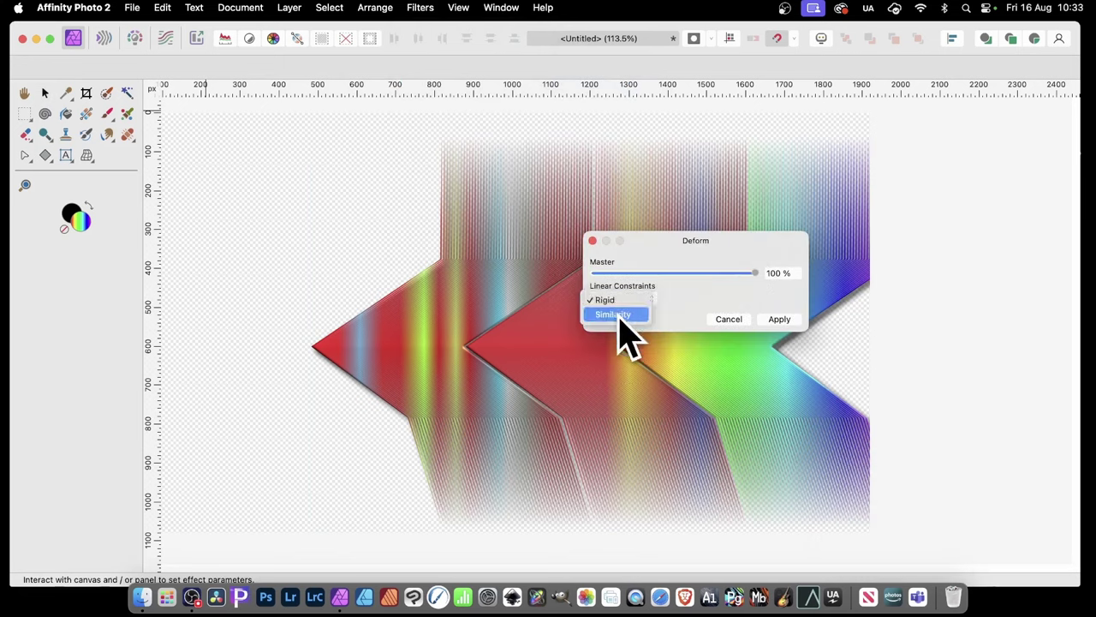
left_click(625, 316)
Pin seven Deform control points across the left, middle, lower, rainbow and upper arrows
left_click(529, 335)
left_click(486, 408)
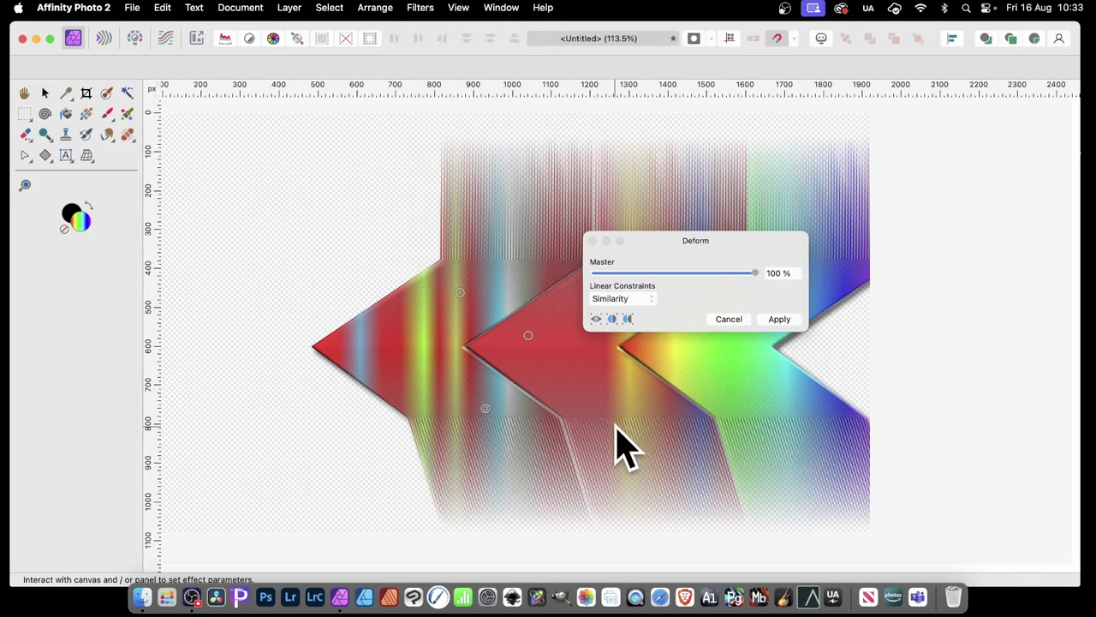
left_click(615, 426)
left_click(748, 391)
left_click(790, 467)
left_click(823, 225)
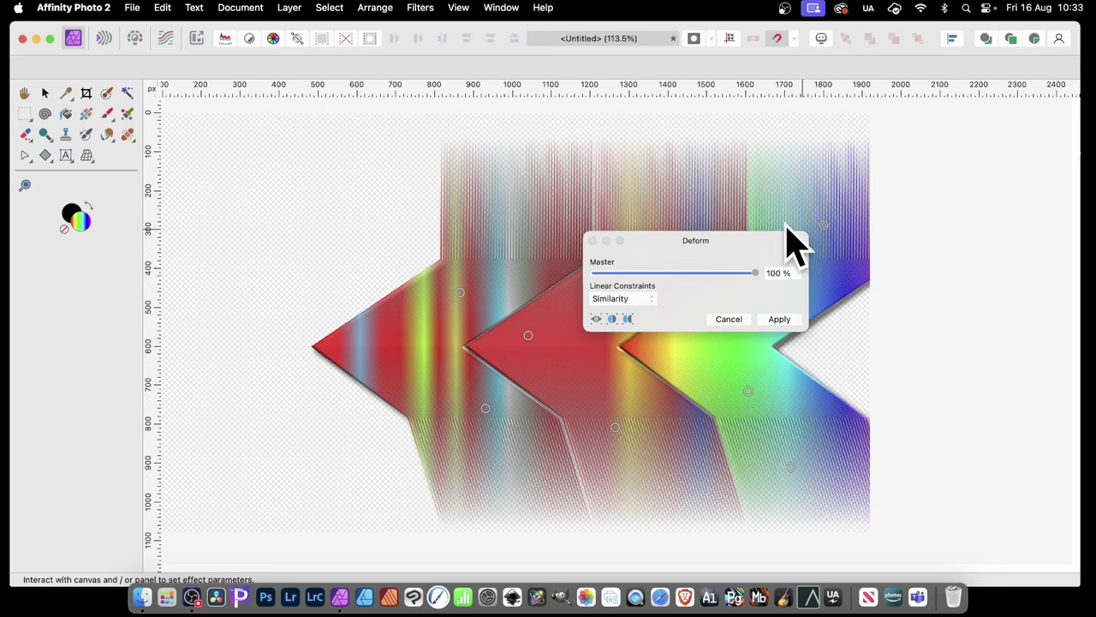
left_click(658, 206)
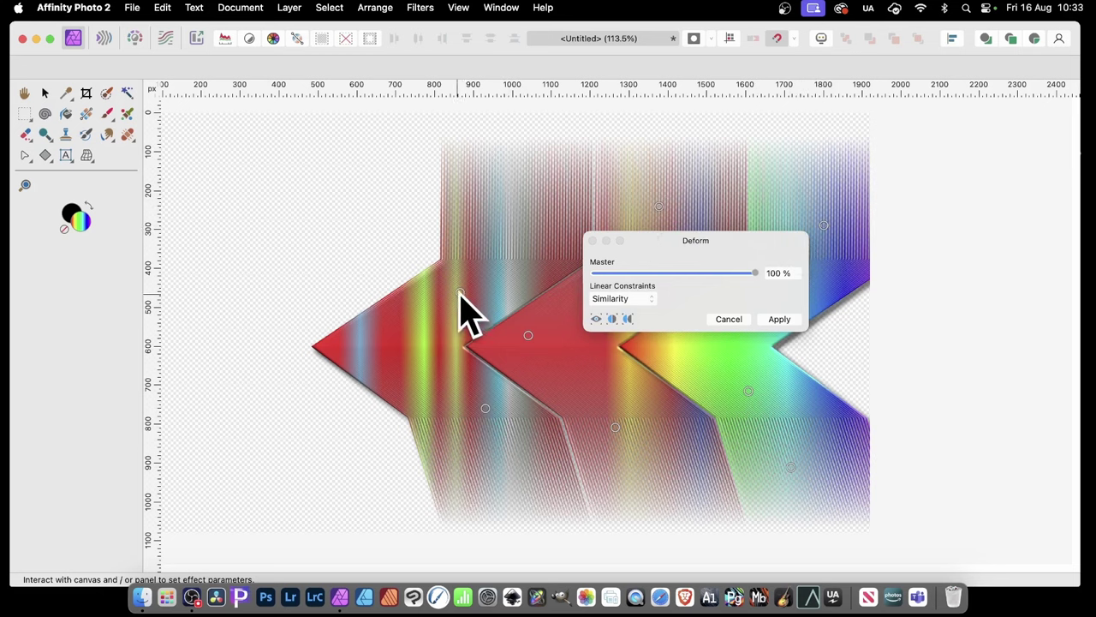
Drag the control points outward into sweeping swirls, then apply the Deform warp
left_click_drag(460, 292, 256, 189)
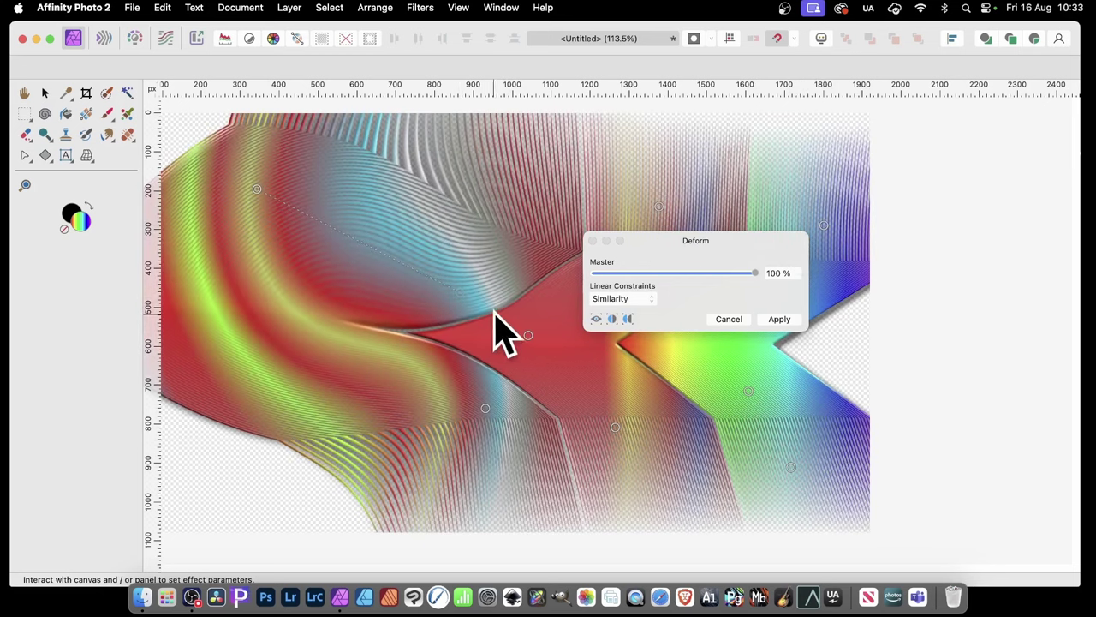
left_click_drag(528, 335, 579, 194)
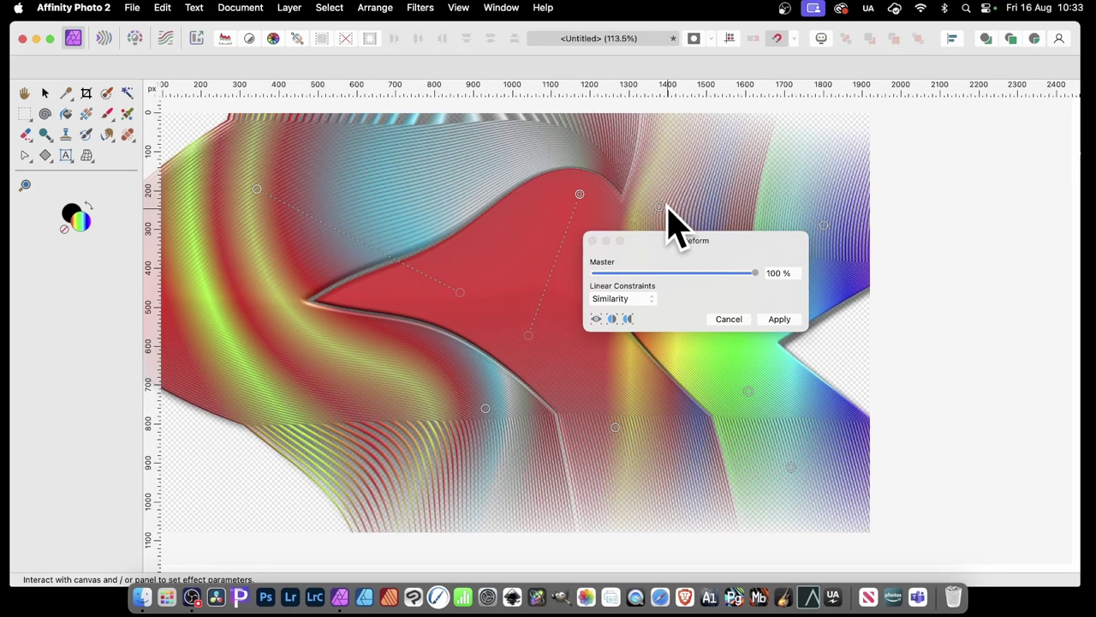
left_click_drag(667, 204, 873, 143)
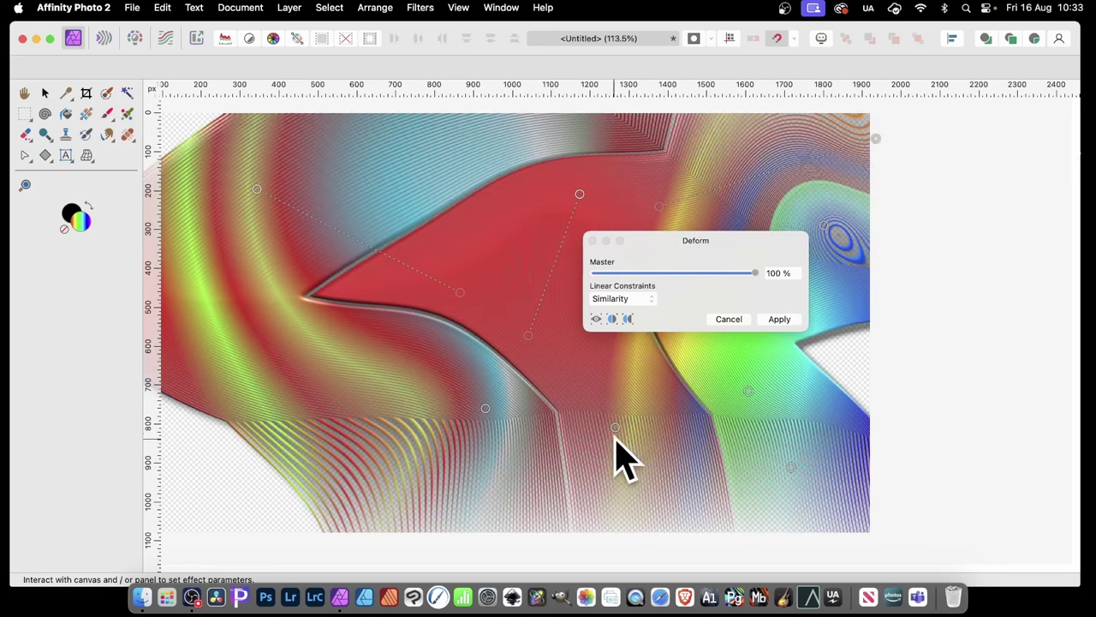
left_click_drag(616, 448, 763, 537)
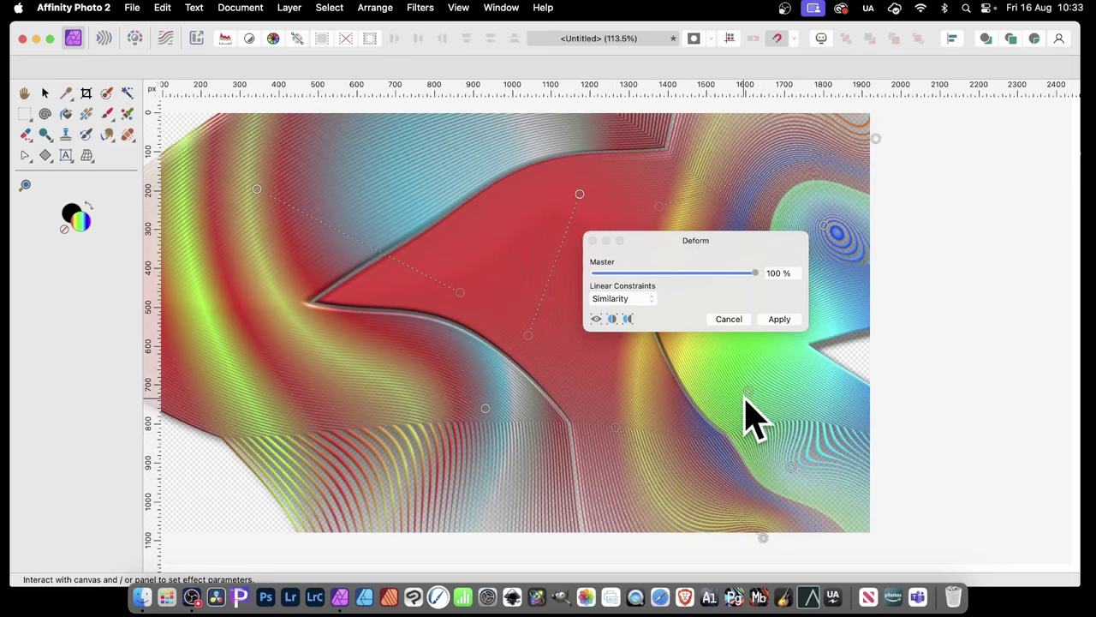
left_click_drag(748, 392, 872, 363)
left_click_drag(487, 409, 248, 483)
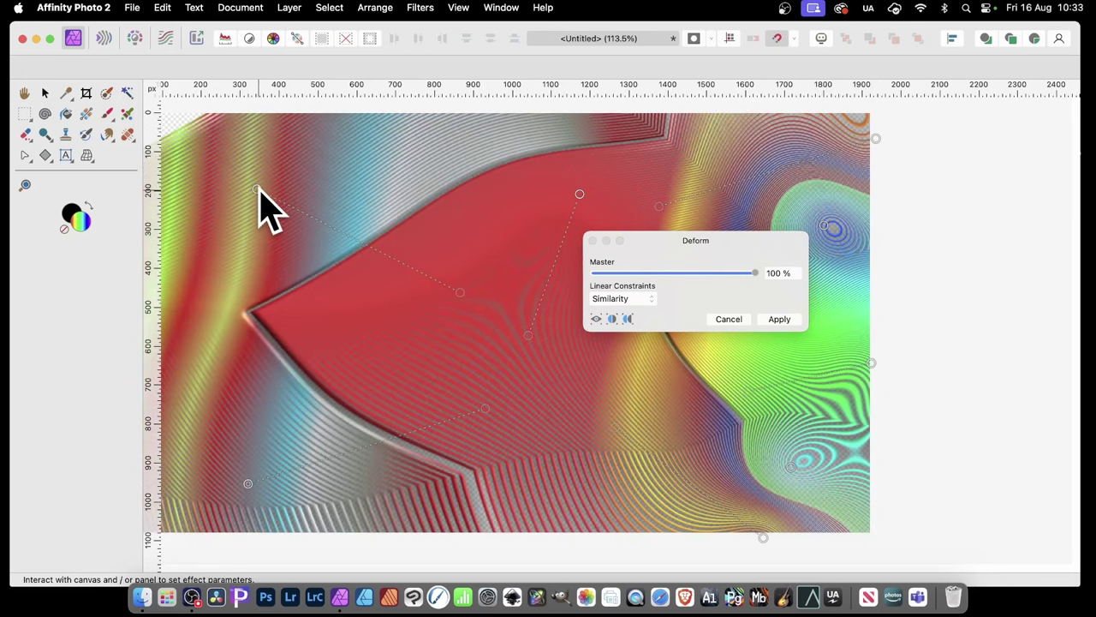
left_click_drag(257, 189, 199, 143)
left_click(775, 321)
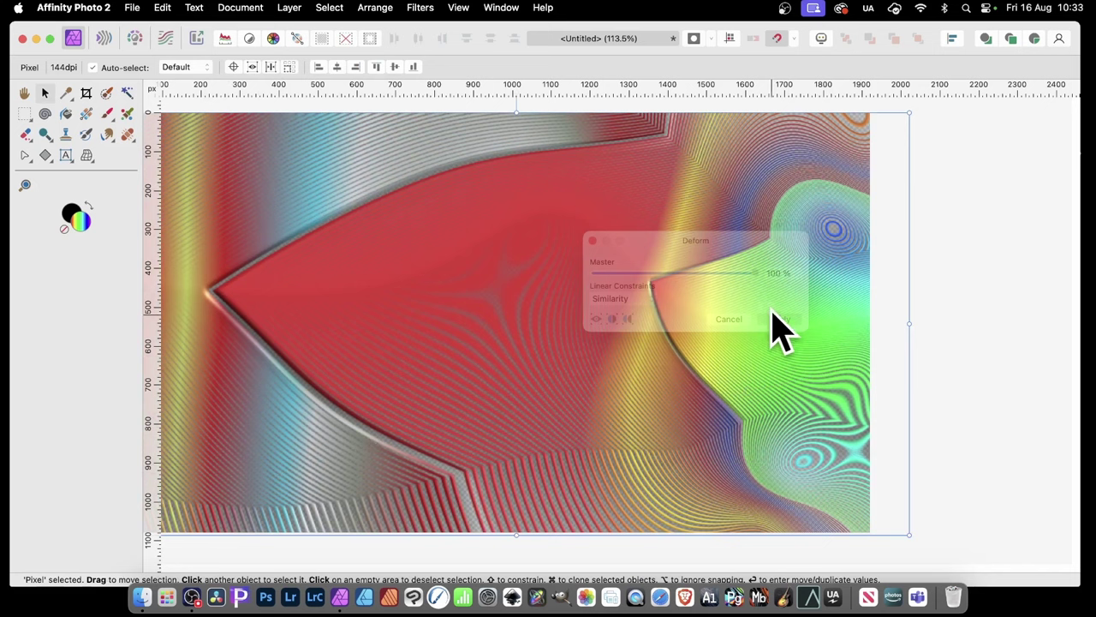